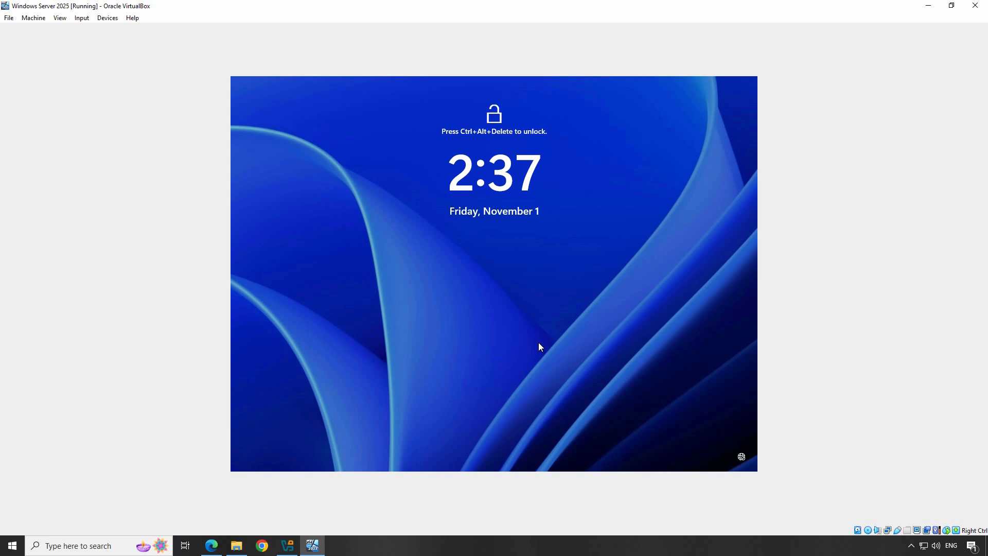
Step: Sign in to the server as Administrator with the account password and dismiss the Windows Admin Center and Azure Arc message
key(ctrl+alt+Delete)
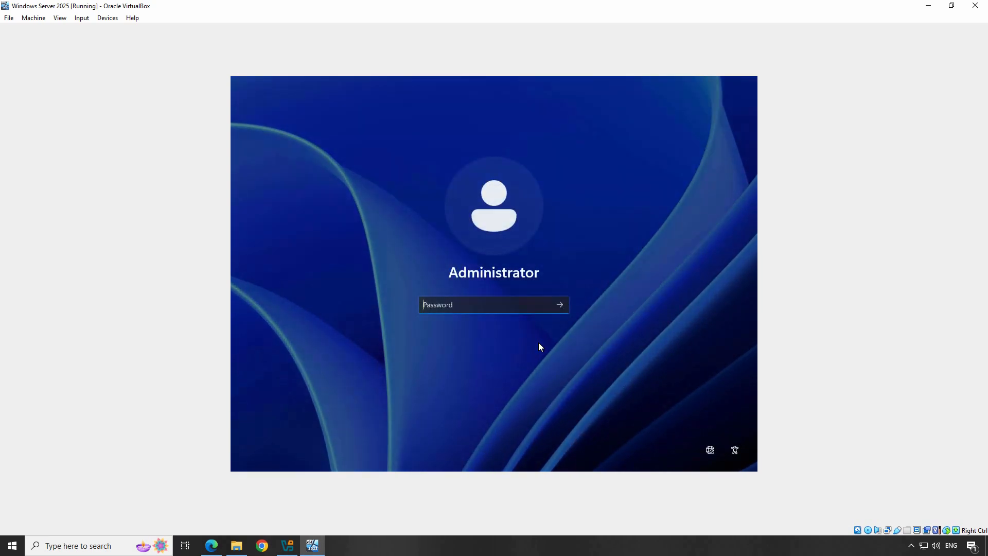
text(*********)
key(Return)
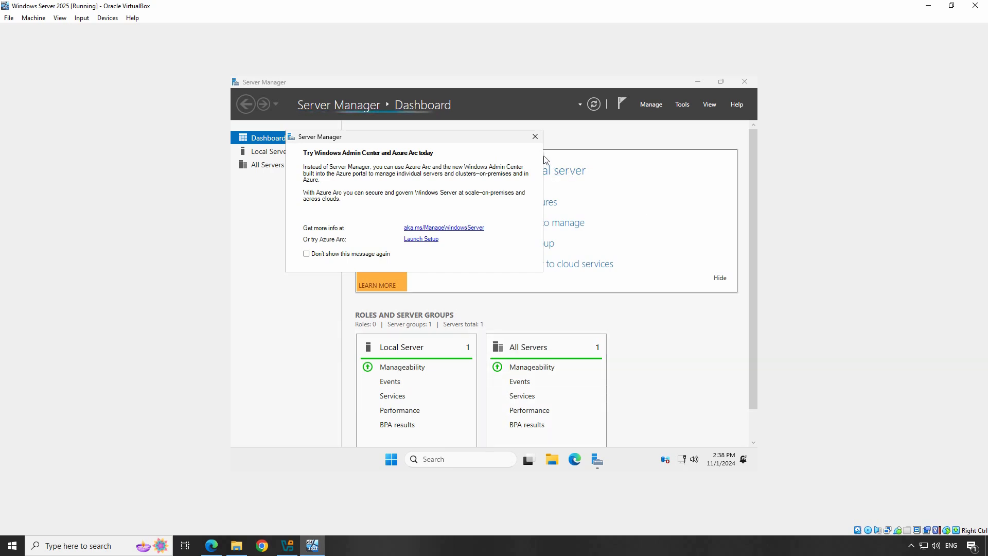
click(535, 137)
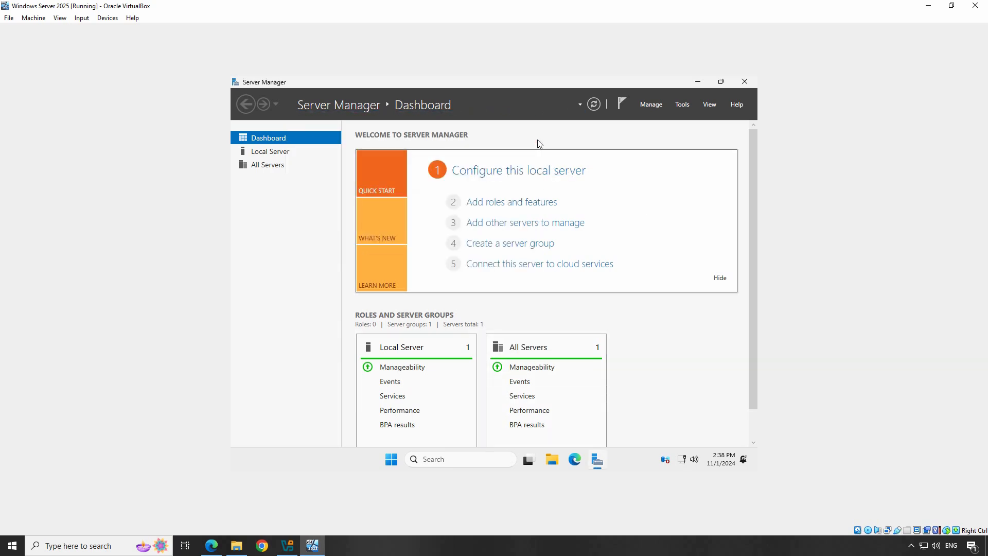
Step: Set the local server's time zone to (UTC+05:30) Chennai, Kolkata, Mumbai, New Delhi
click(269, 153)
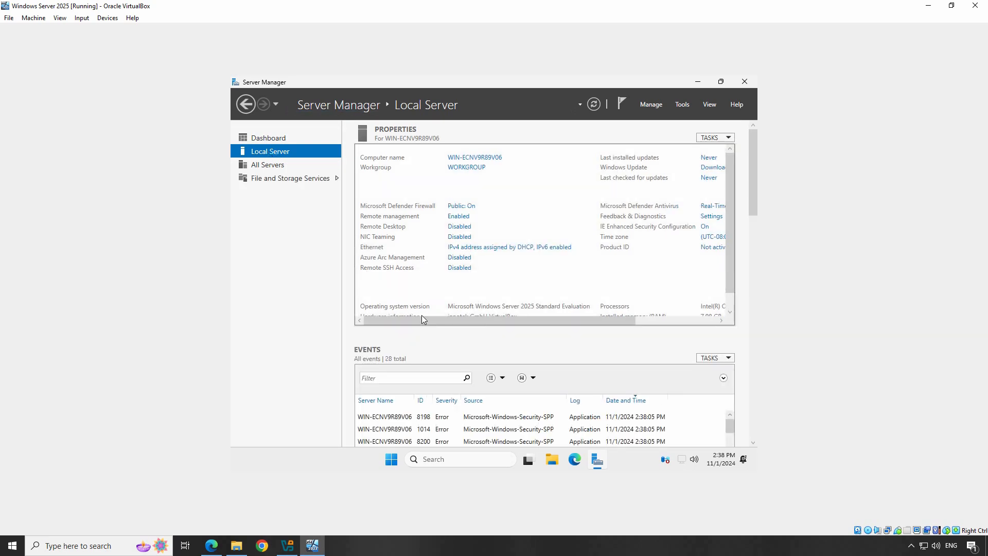
drag(430, 319, 521, 332)
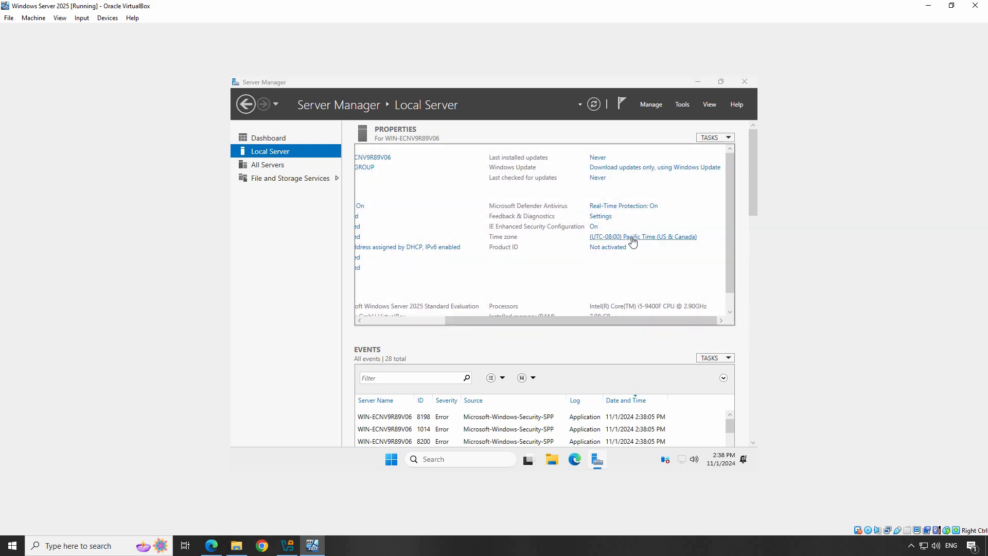
click(632, 237)
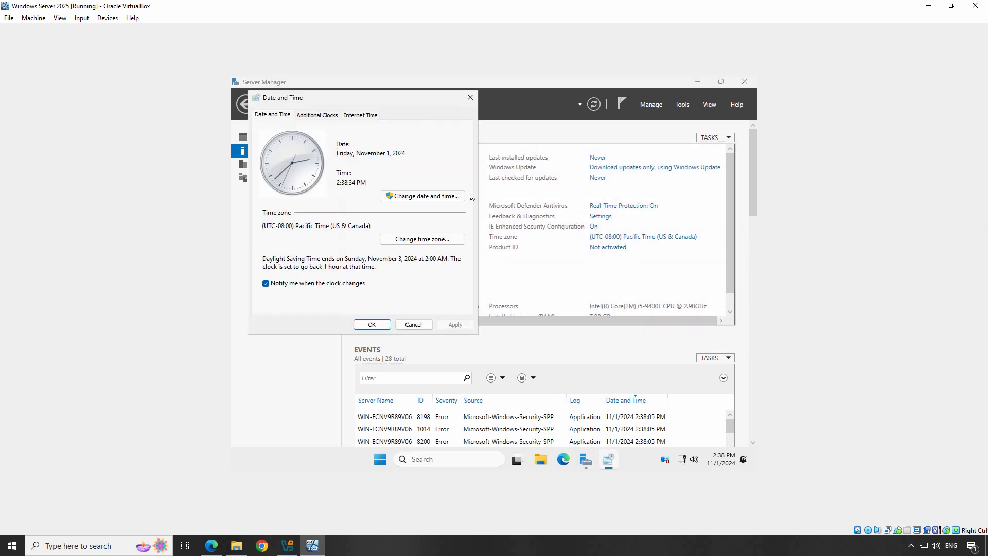
click(418, 240)
click(422, 158)
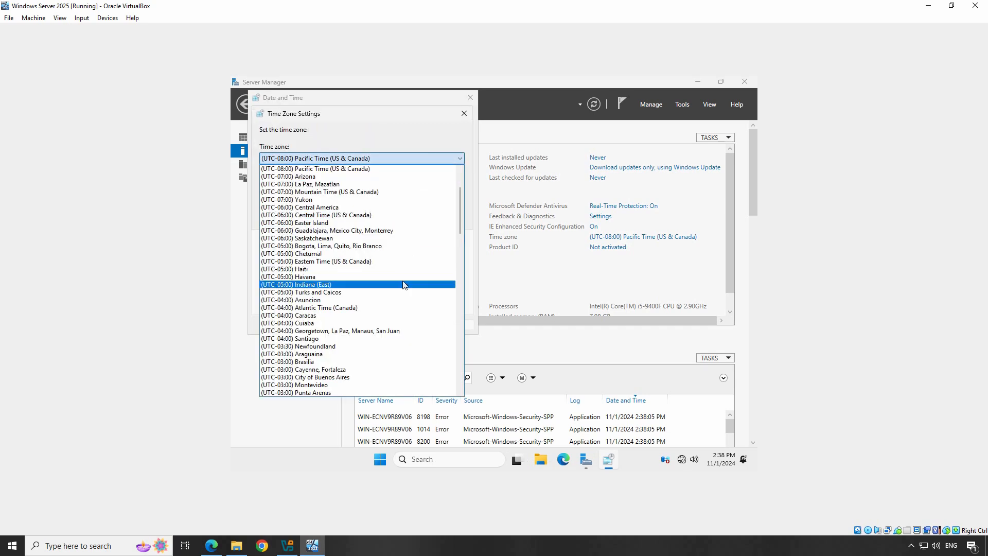
scroll(403, 283, down, 7)
scroll(404, 285, down, 10)
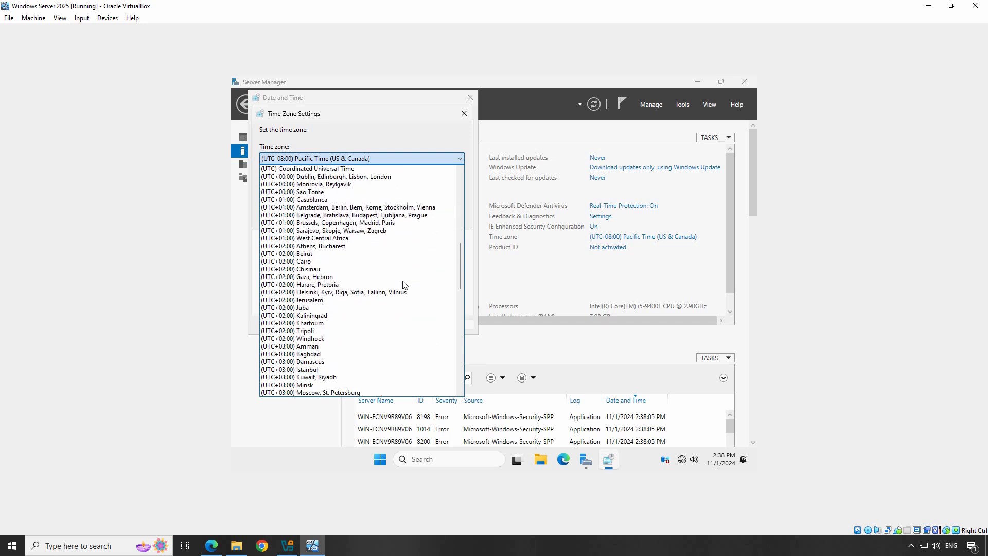
scroll(404, 284, down, 3)
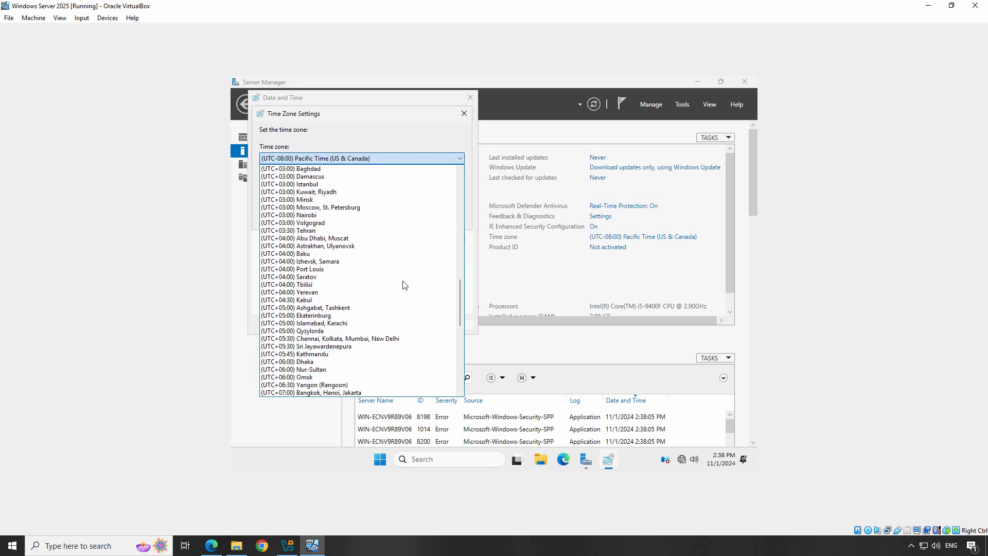
click(278, 339)
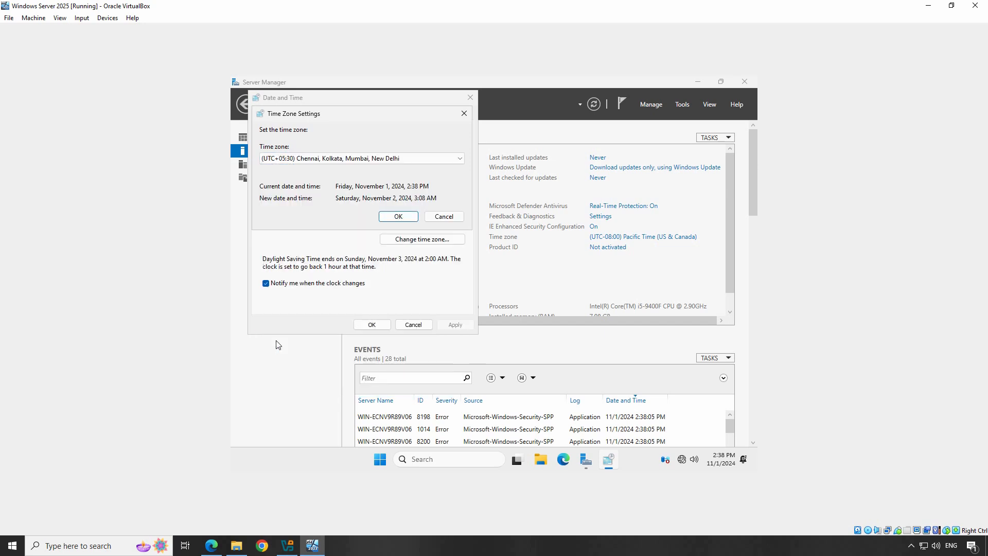
click(402, 216)
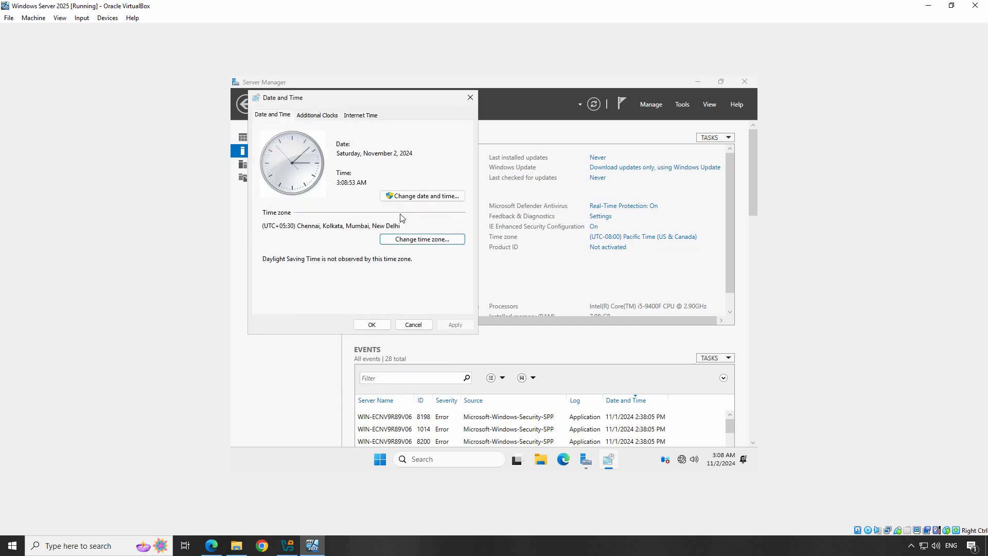
click(374, 326)
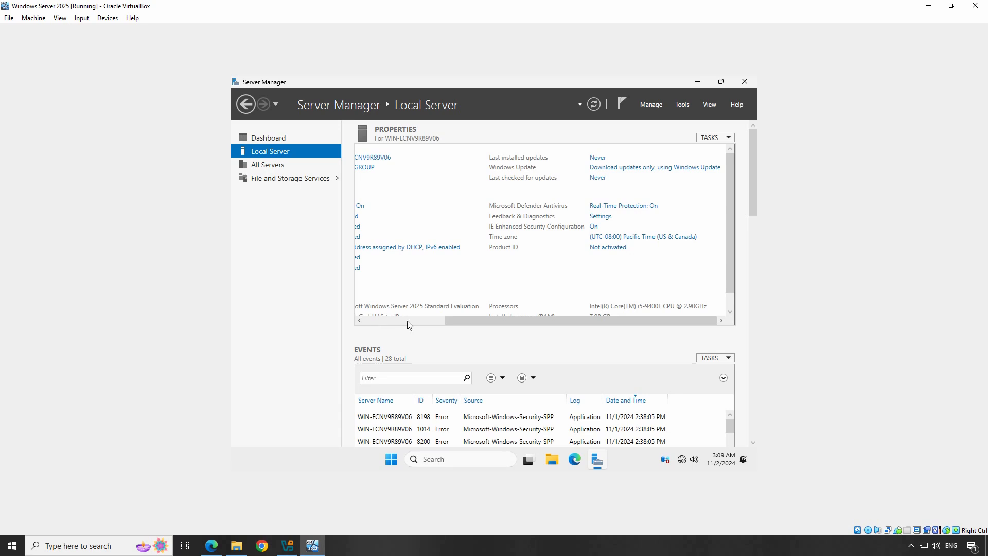
Step: Attach the virtual machine's network Adapter 1 to NAT in the VirtualBox network settings
click(111, 20)
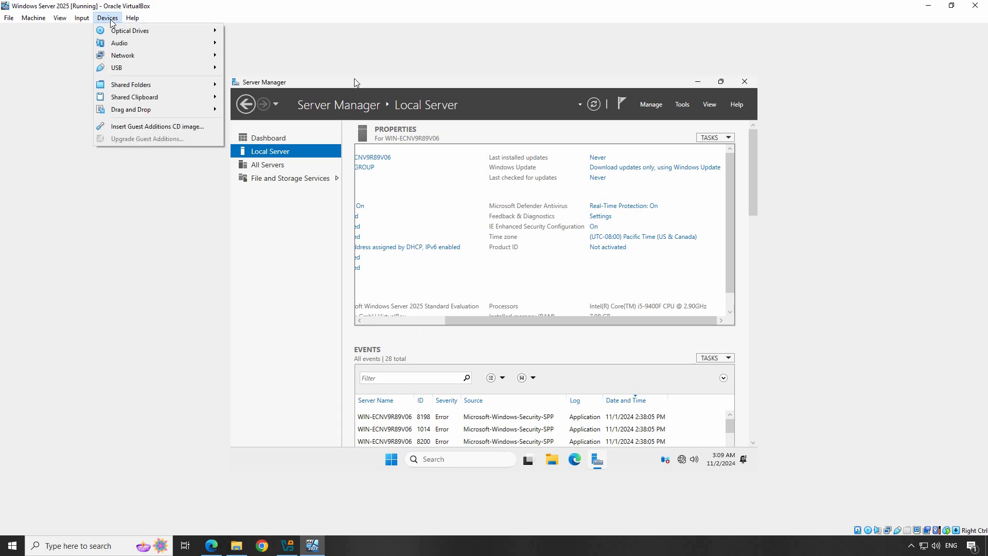
mouse_move(125, 57)
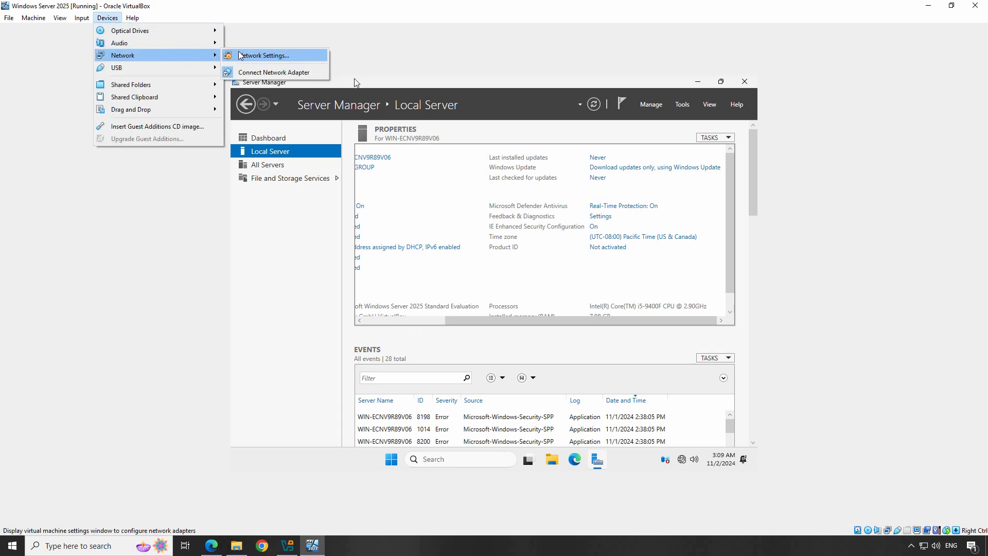
click(281, 58)
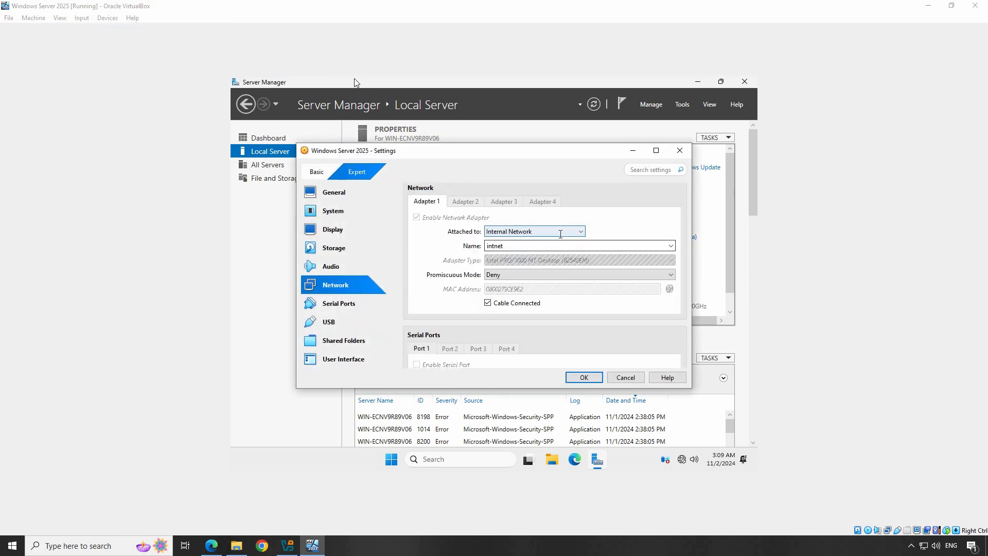
click(560, 232)
click(519, 243)
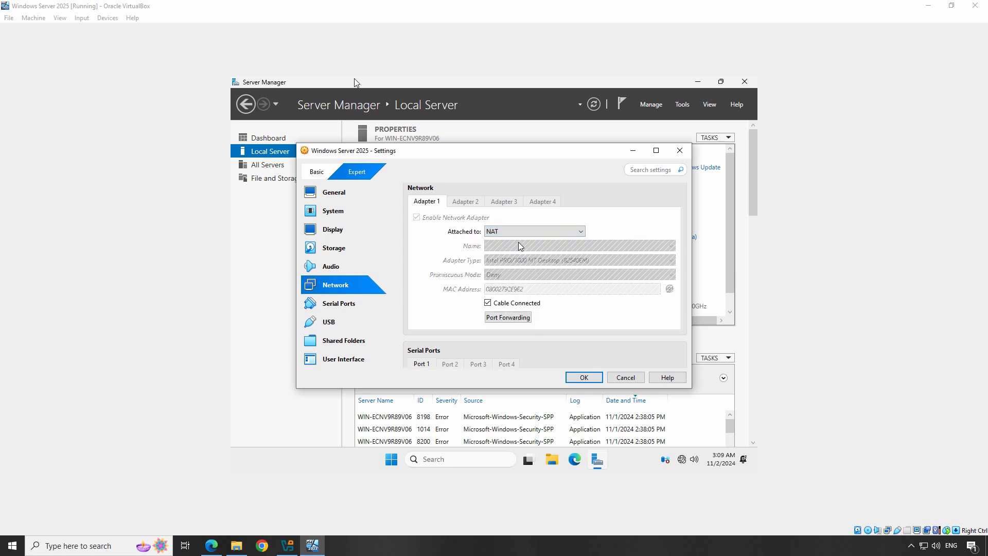
click(583, 379)
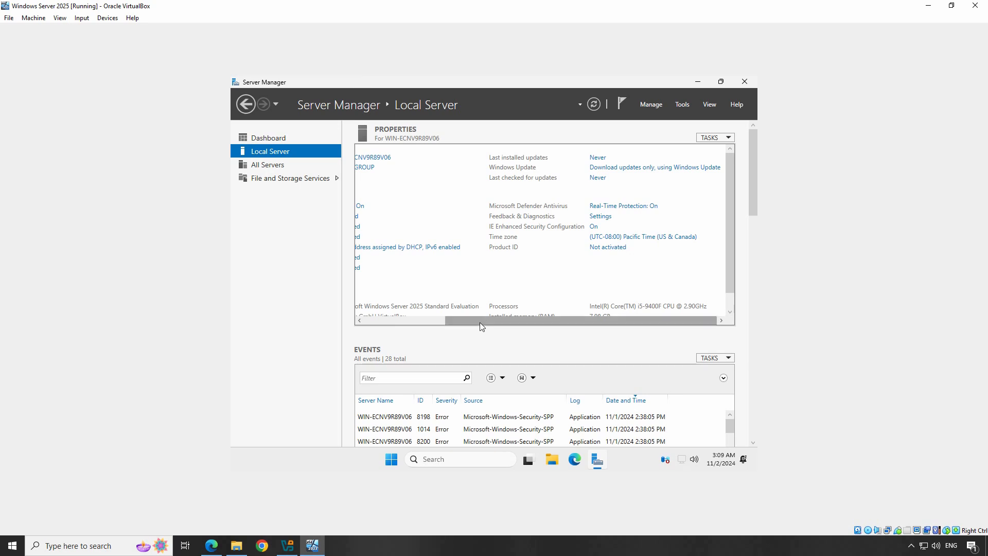
Step: Rename the local server's computer name to SERVER1 and postpone the restart
drag(480, 322, 370, 316)
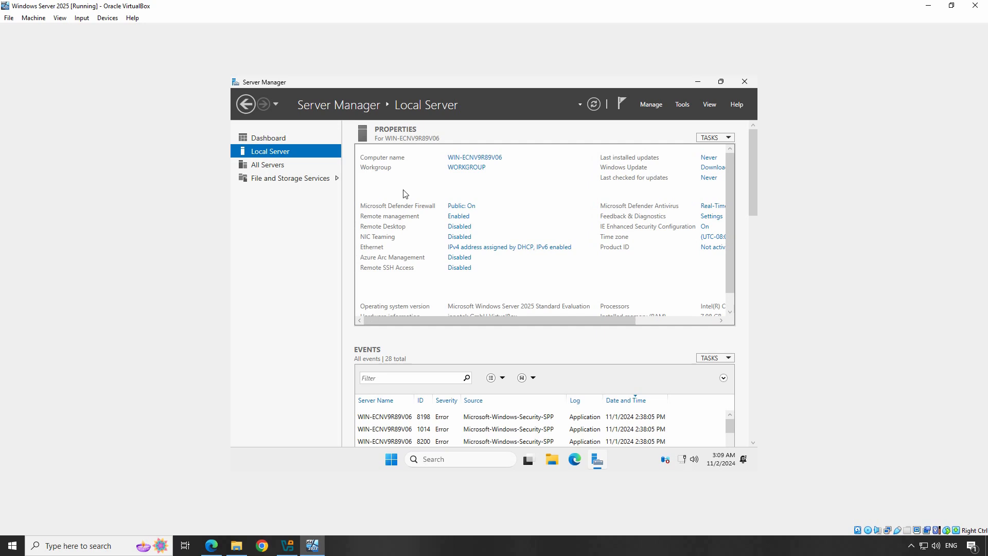
click(477, 158)
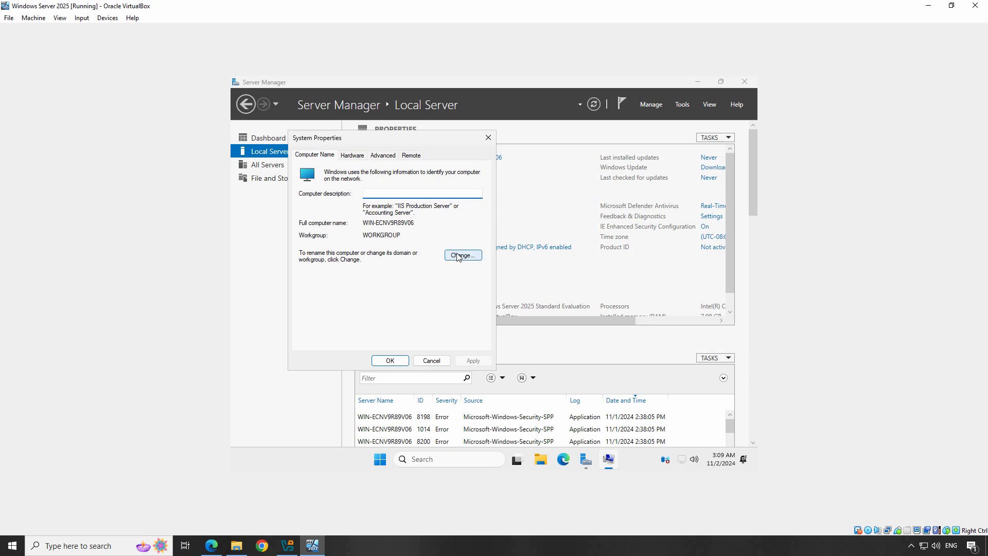
click(461, 256)
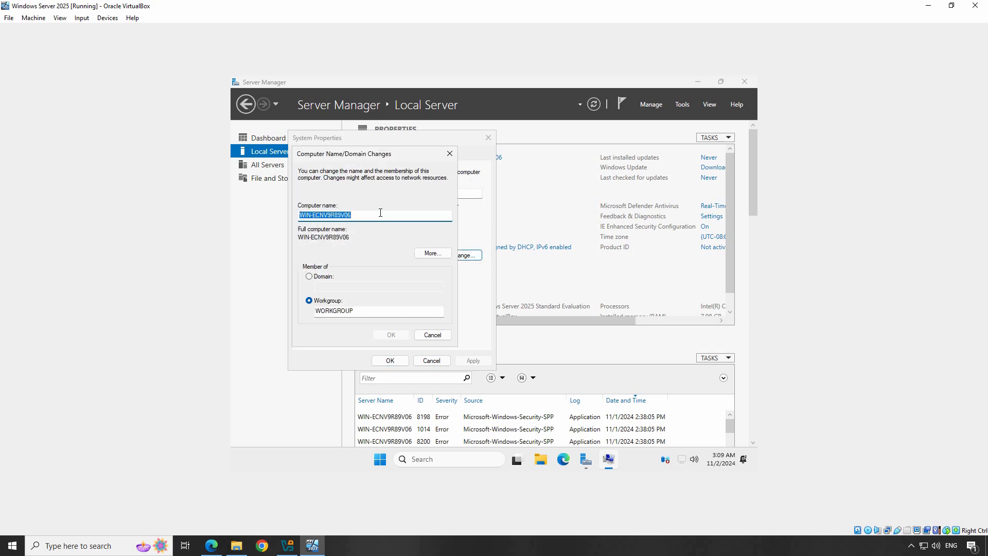
text(SERVER1)
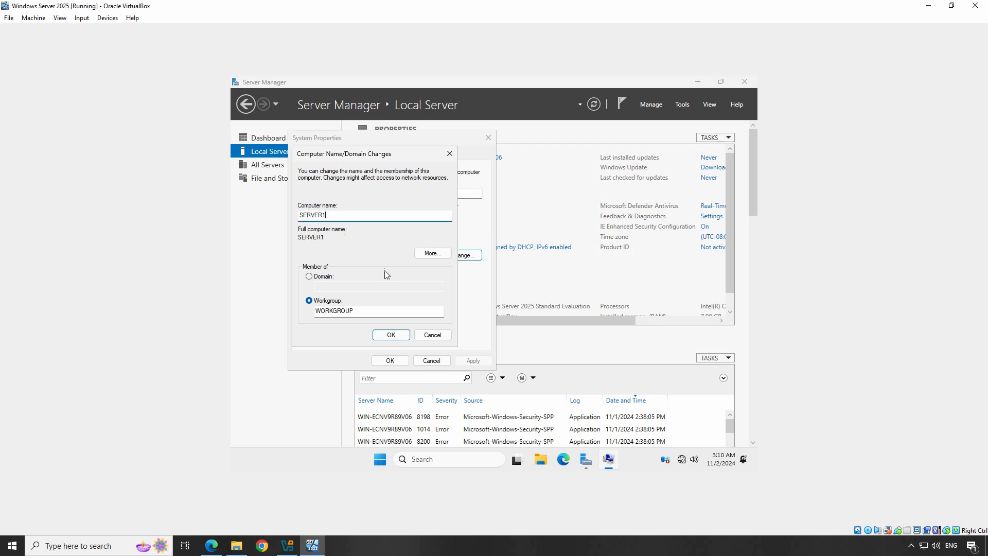
click(394, 335)
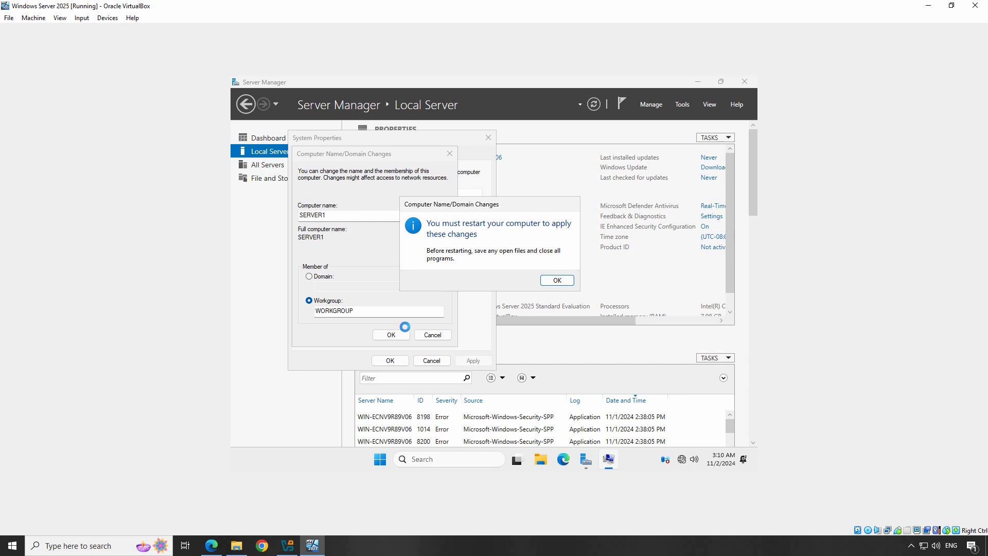
click(553, 283)
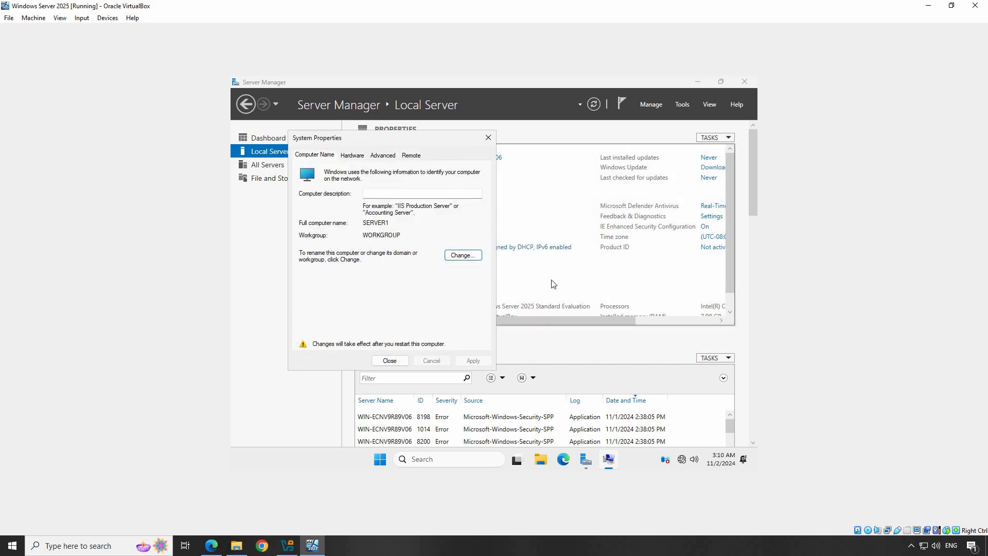
click(386, 363)
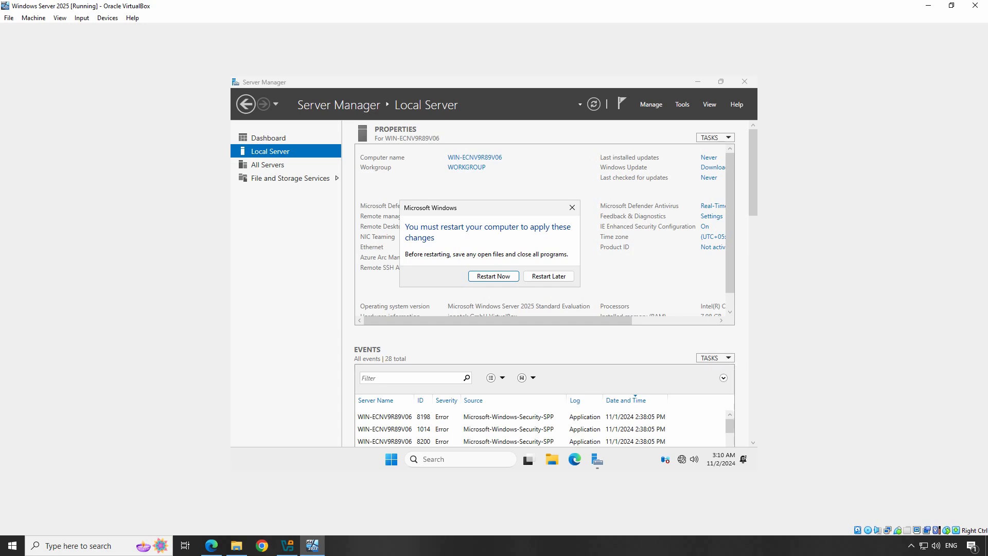
click(548, 276)
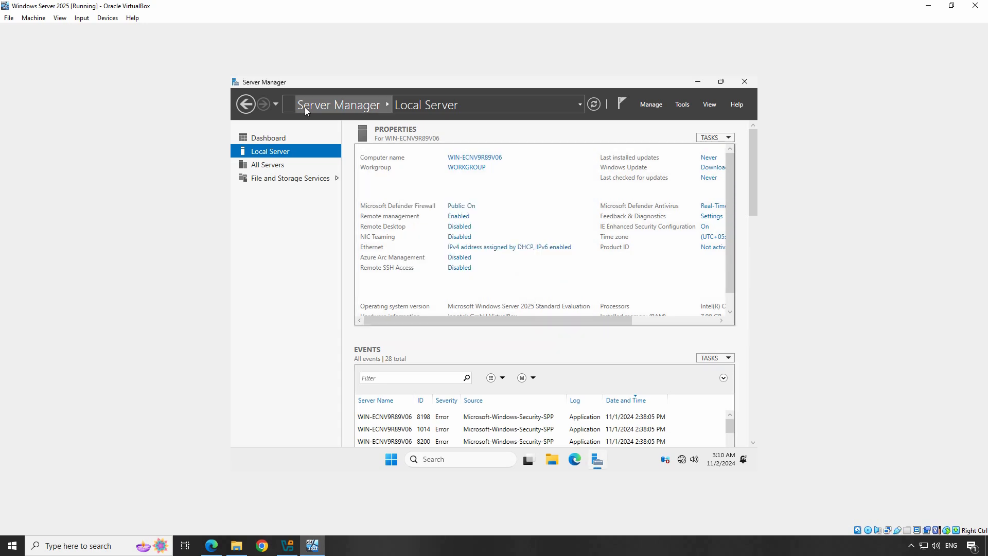
Step: Insert the Guest Additions CD image into the virtual machine and open its CD drive in File Explorer
click(108, 19)
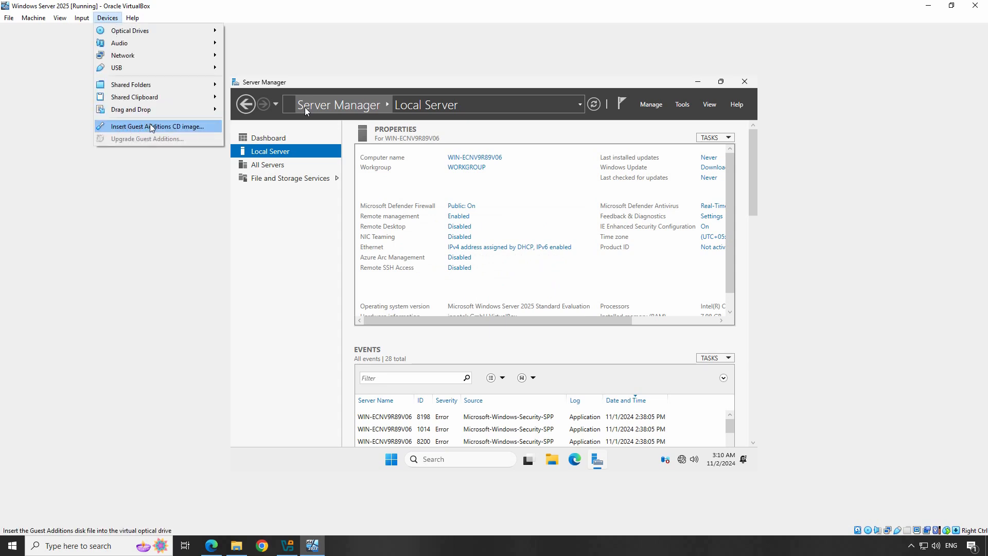
click(178, 129)
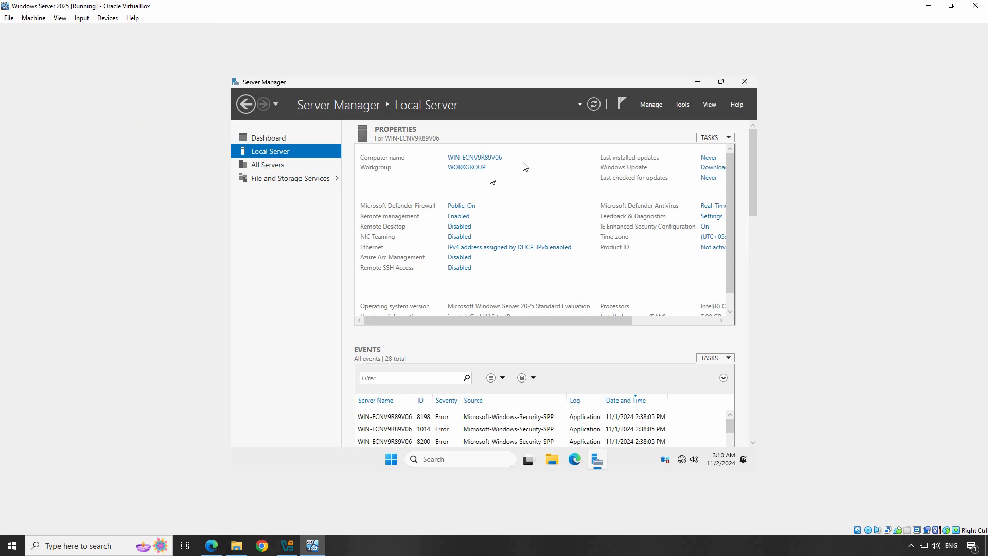
click(698, 81)
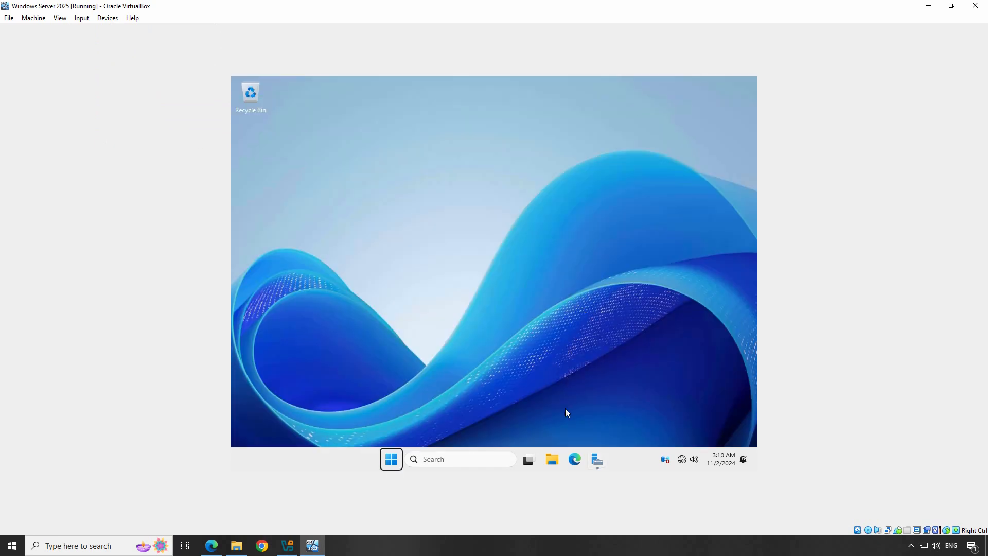
click(555, 462)
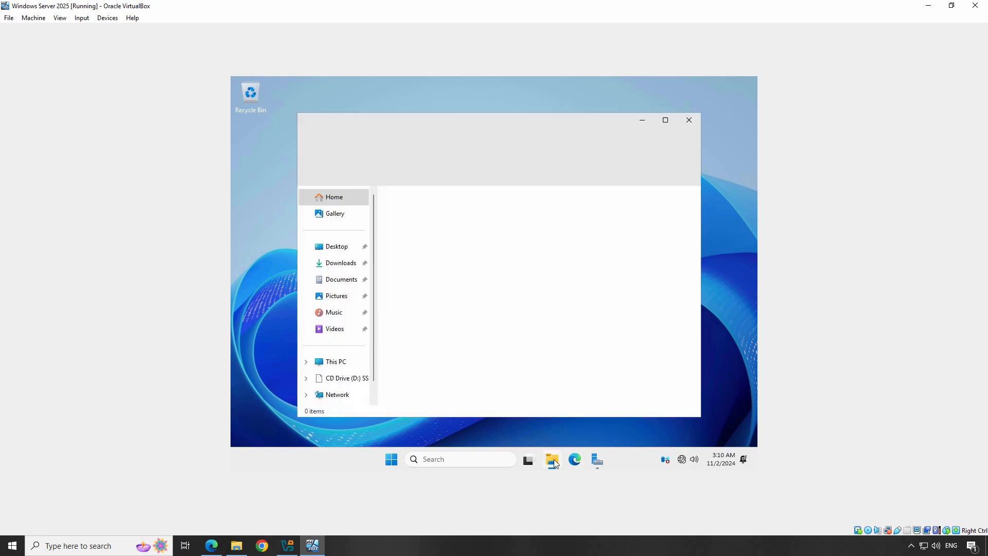
click(331, 362)
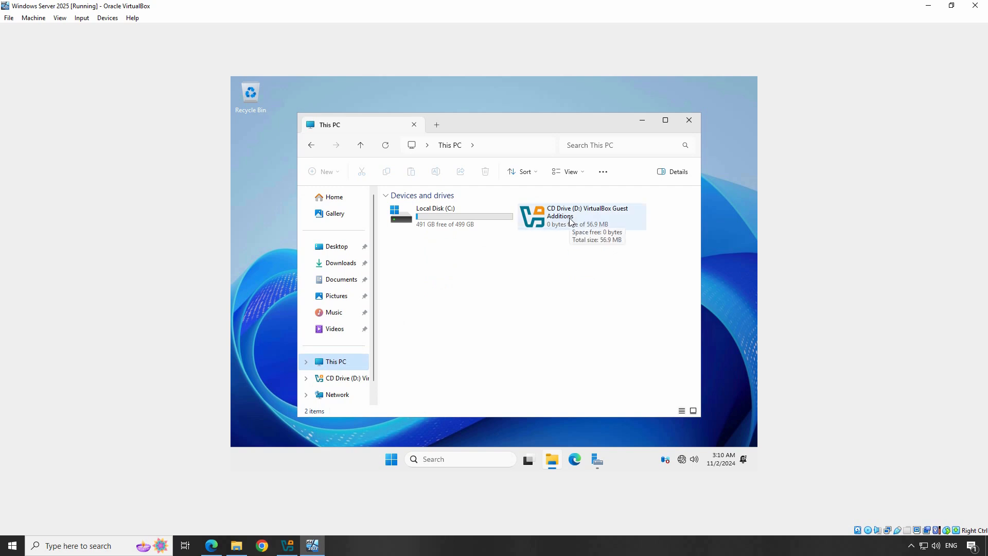
double_click(570, 221)
Step: Install VirtualBox Guest Additions 7.1.4 with VBoxWindowsAdditions into the default folder and reboot the server to finish setup
click(487, 281)
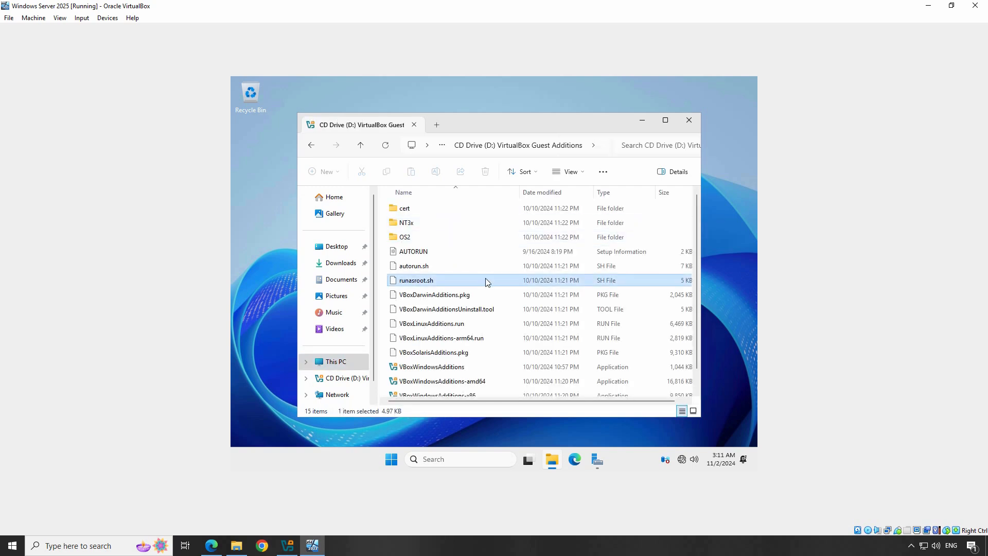
scroll(487, 282, down, 1)
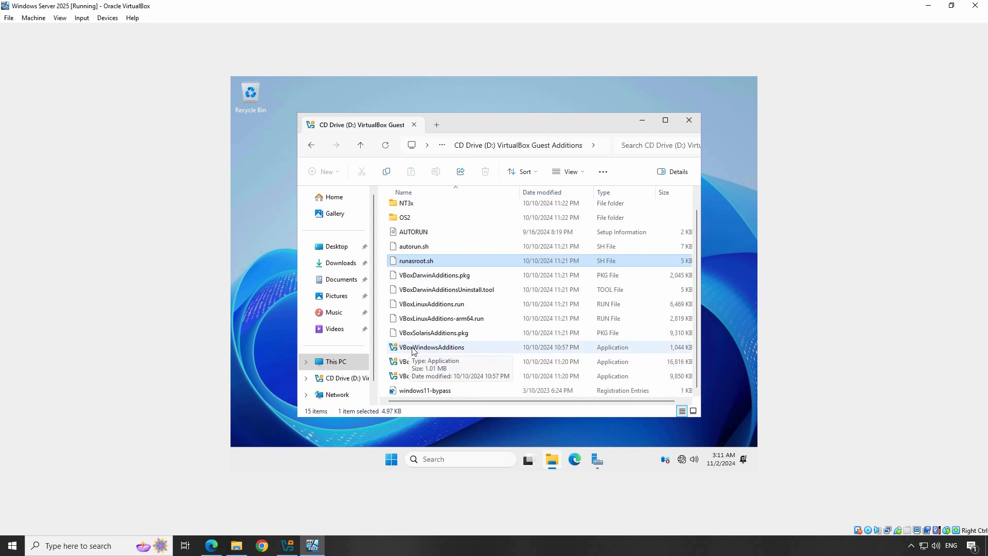
double_click(436, 350)
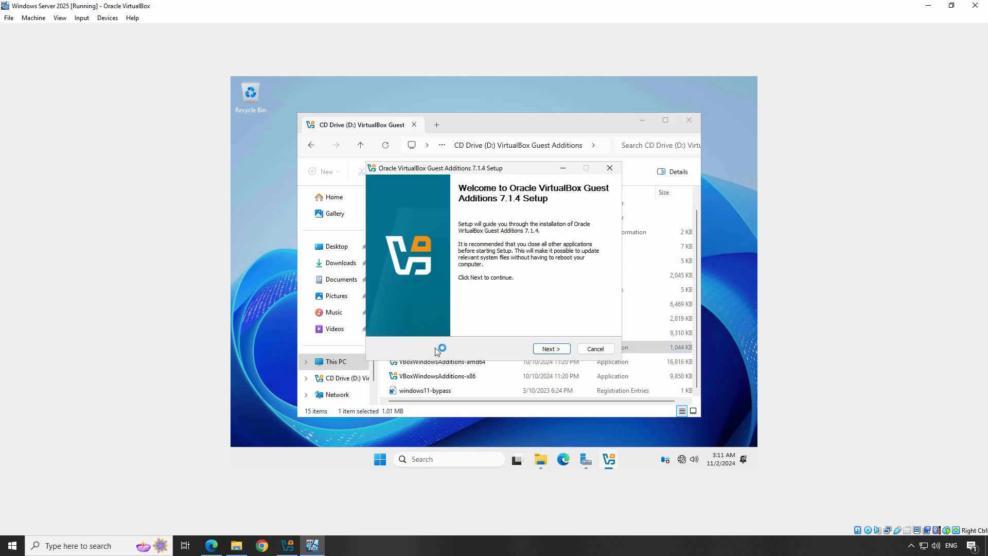
click(690, 120)
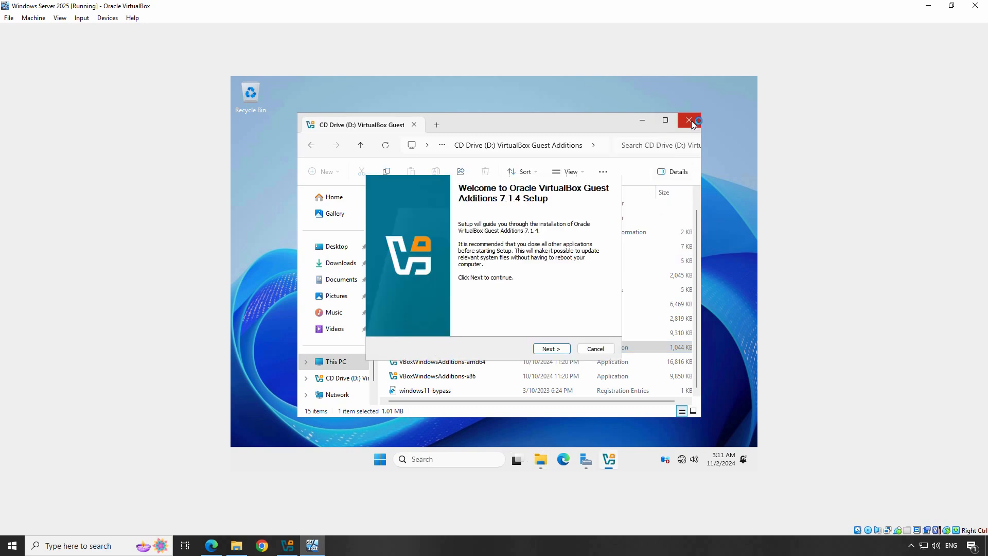
click(555, 349)
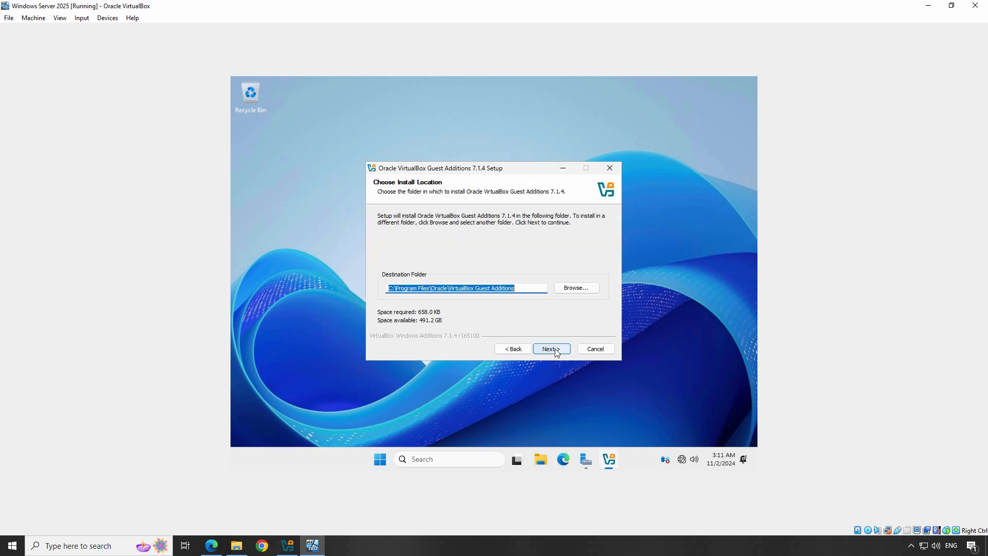
click(554, 349)
click(555, 349)
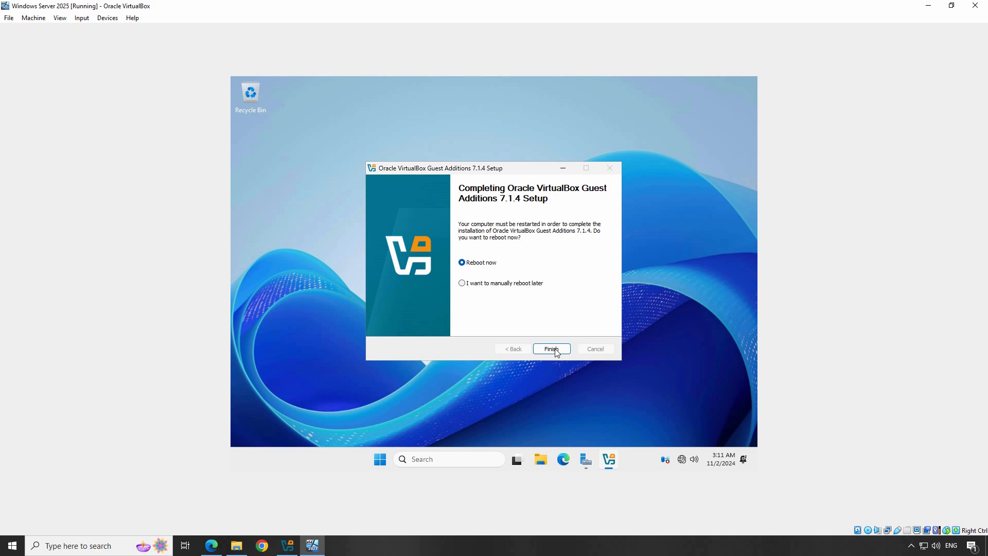
click(551, 350)
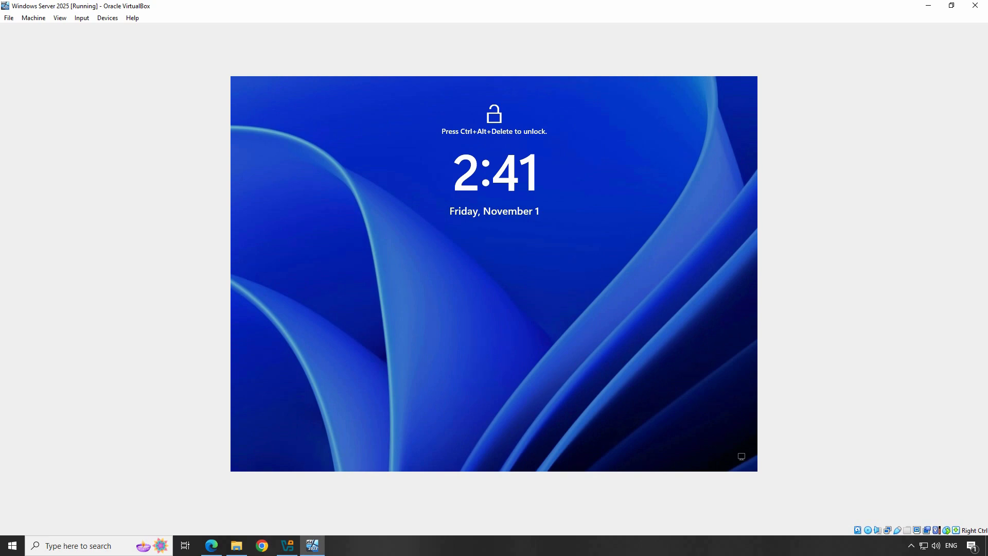
Step: Unlock the restarted server and sign in as Administrator with the account password
key(ctrl+alt+Delete)
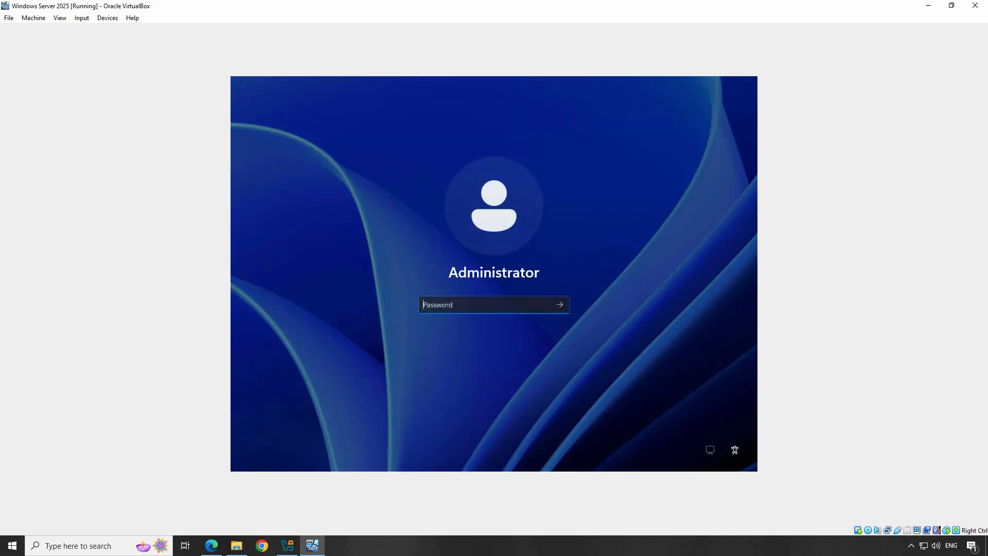
text(•••••••••)
key(Return)
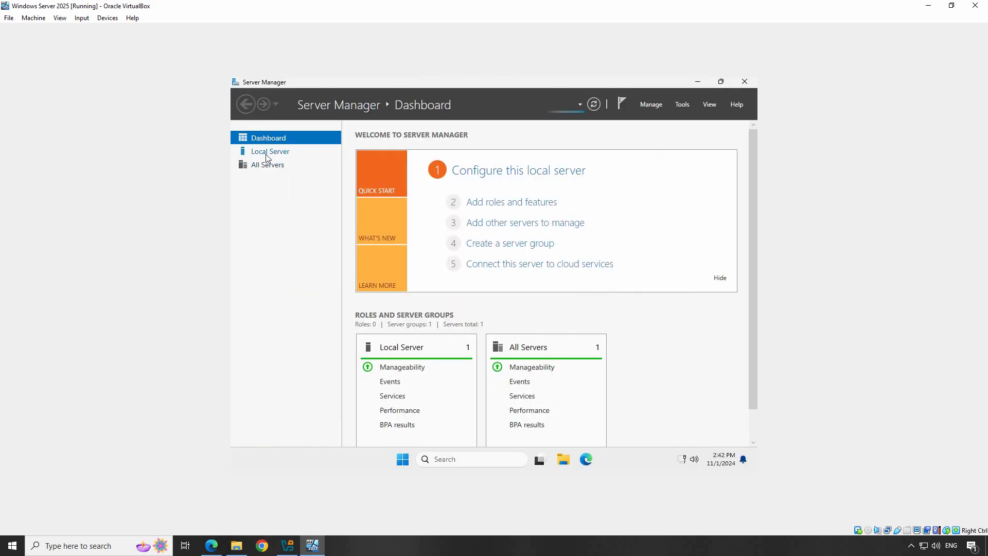
Step: Review the local server's computer name and time zone properties in Server Manager, then minimize the window
click(266, 152)
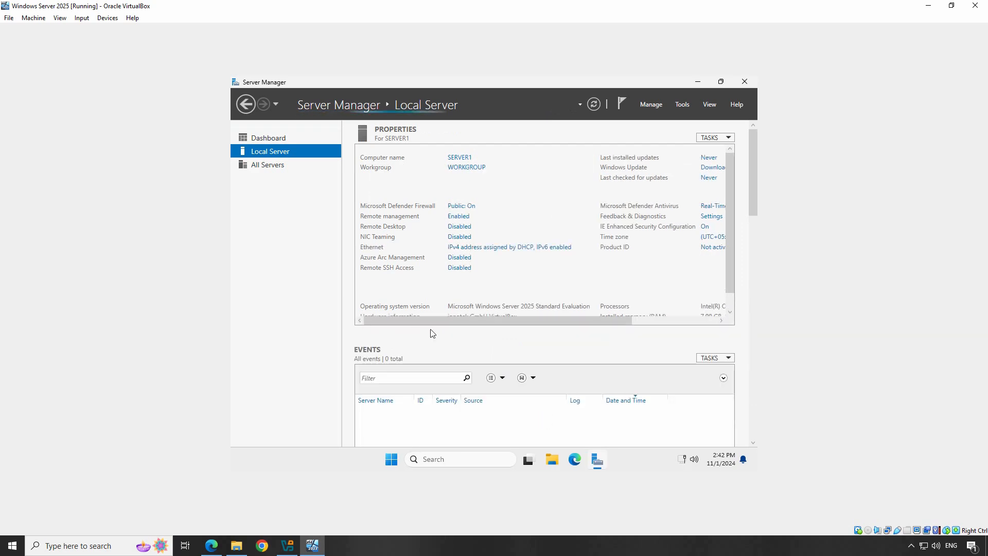
drag(437, 320, 549, 336)
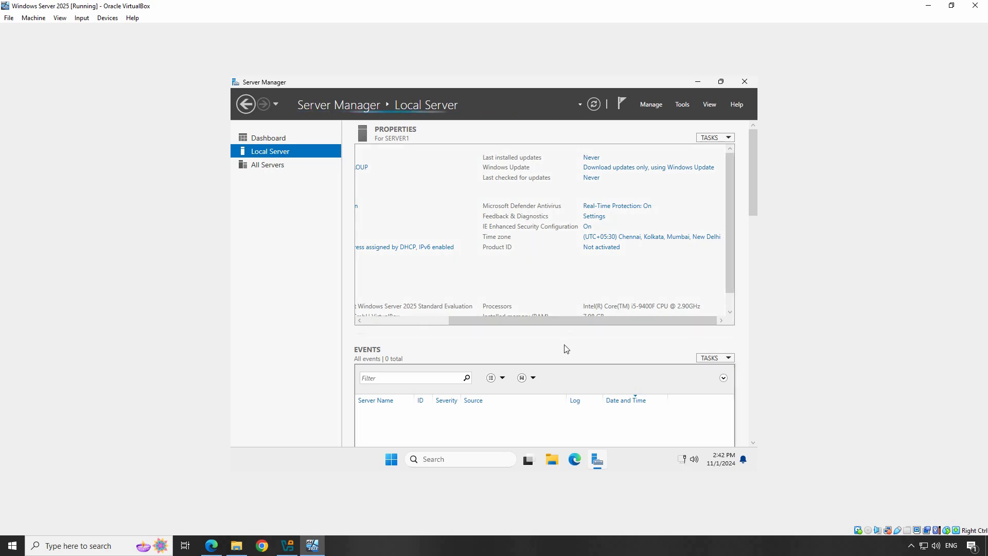
click(698, 84)
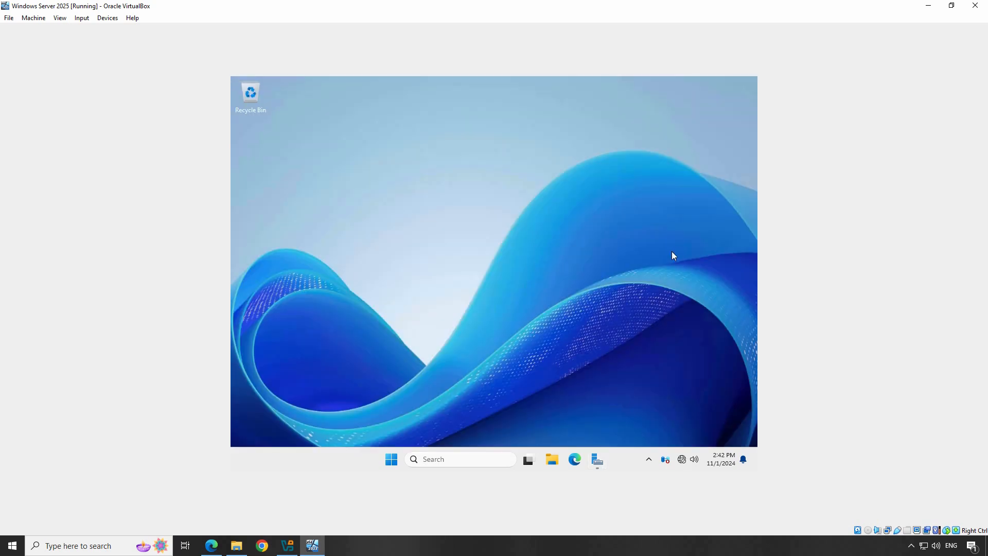
Step: Restore and re-maximize the virtual machine window to resize the guest display, and set Server Manager's view zoom to 125%
double_click(335, 9)
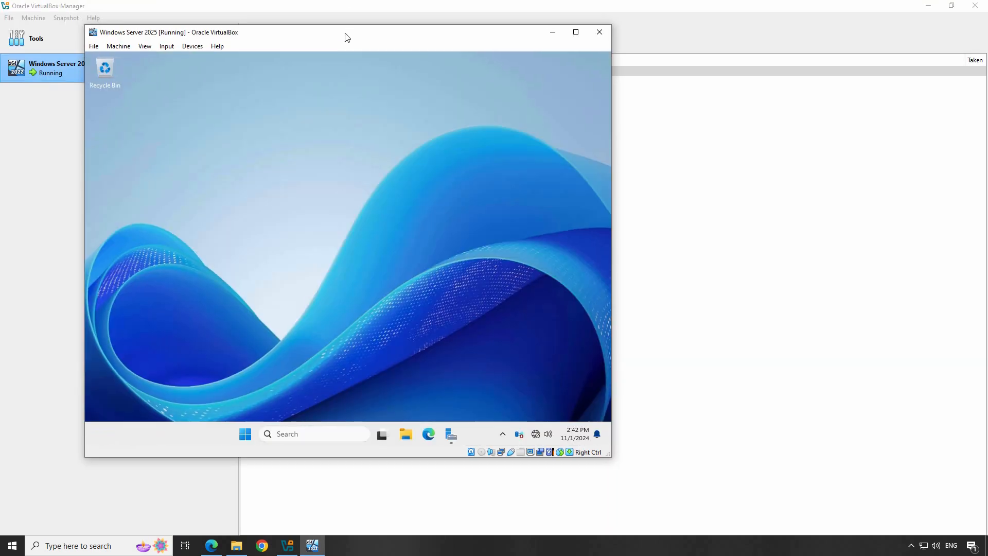
double_click(347, 37)
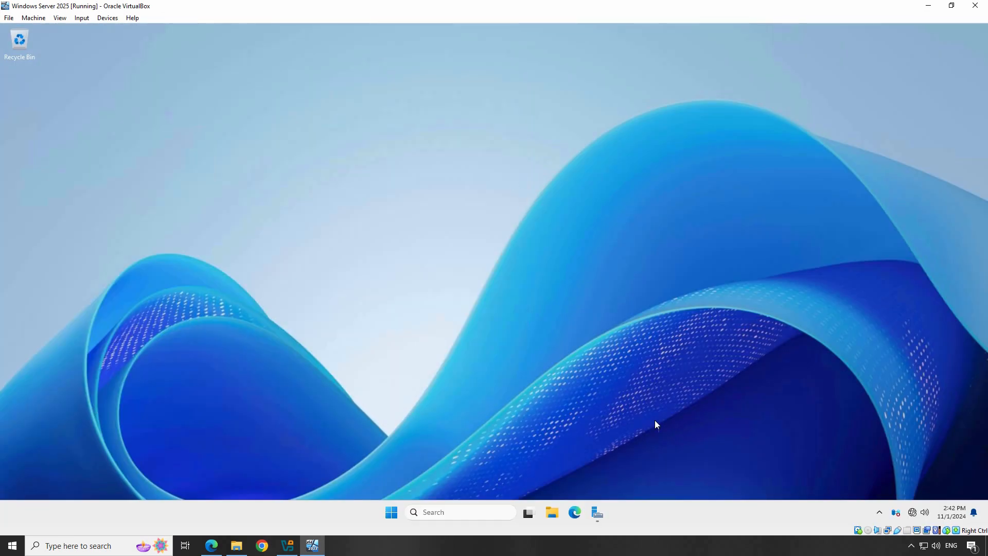
click(598, 514)
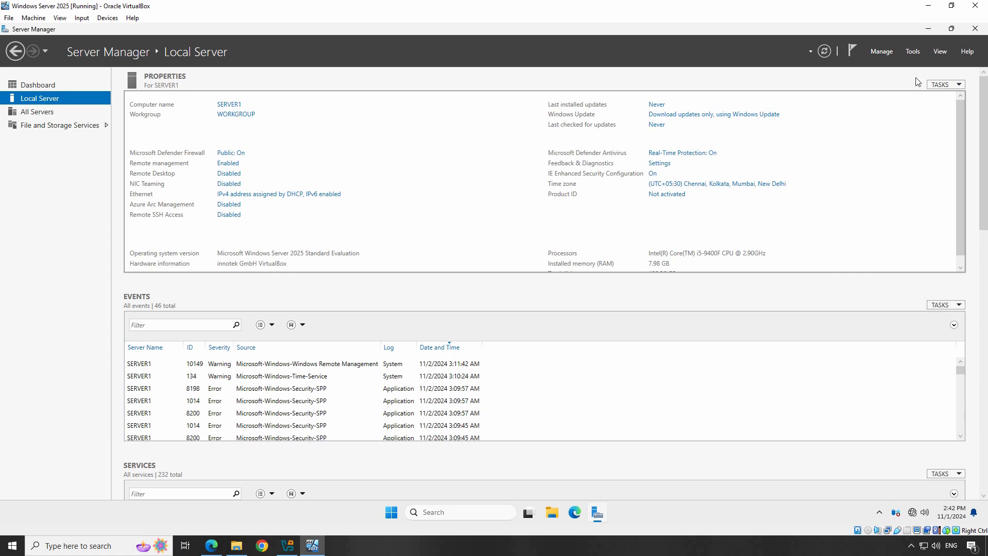
click(942, 55)
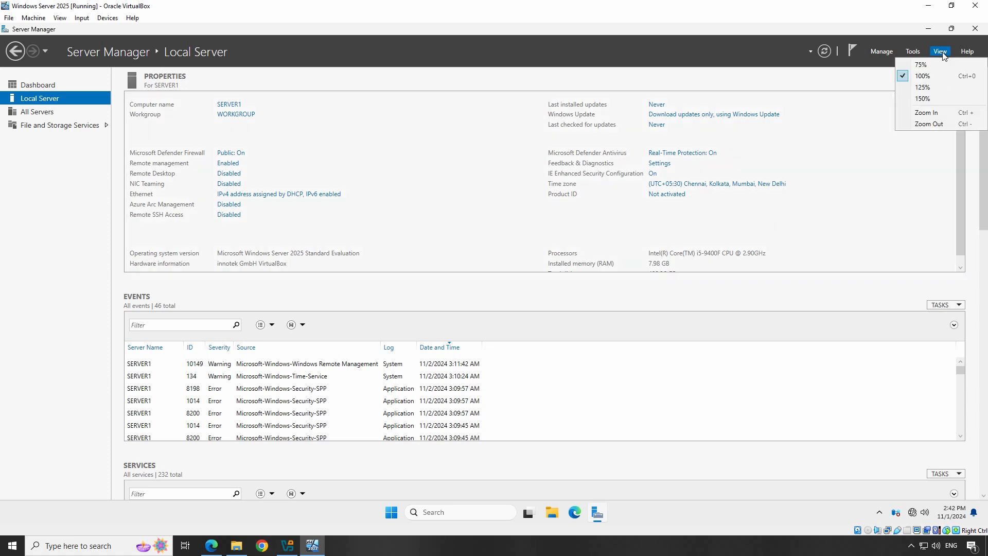
click(921, 89)
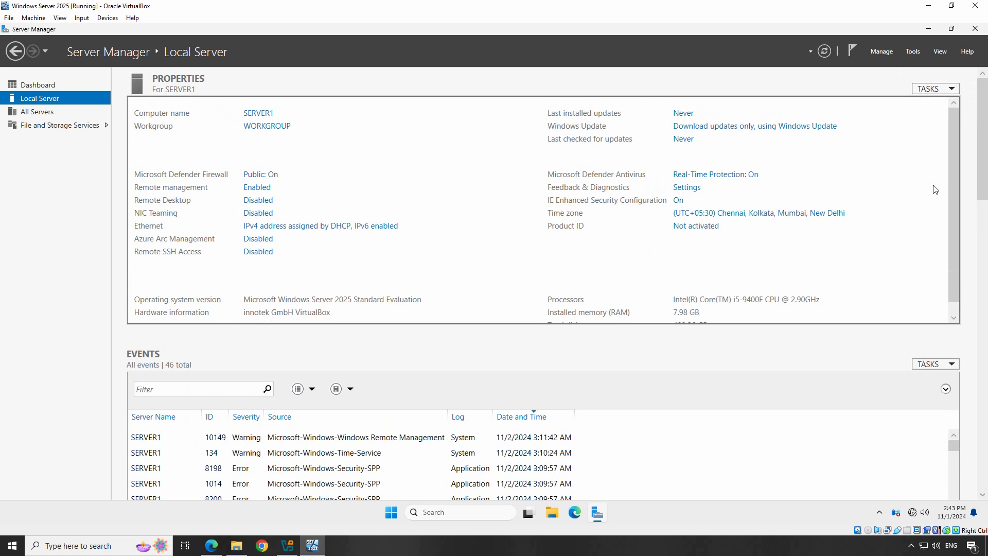
Step: Open Windows Update from the local server's properties, maximize its window and check for updates
scroll(952, 173, down, 1)
scroll(959, 196, up, 1)
click(694, 130)
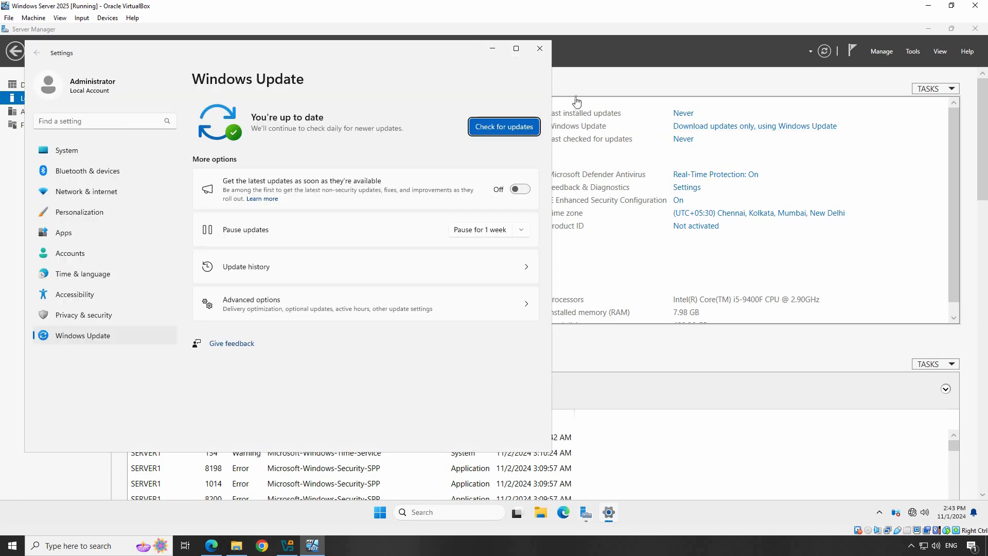
click(516, 48)
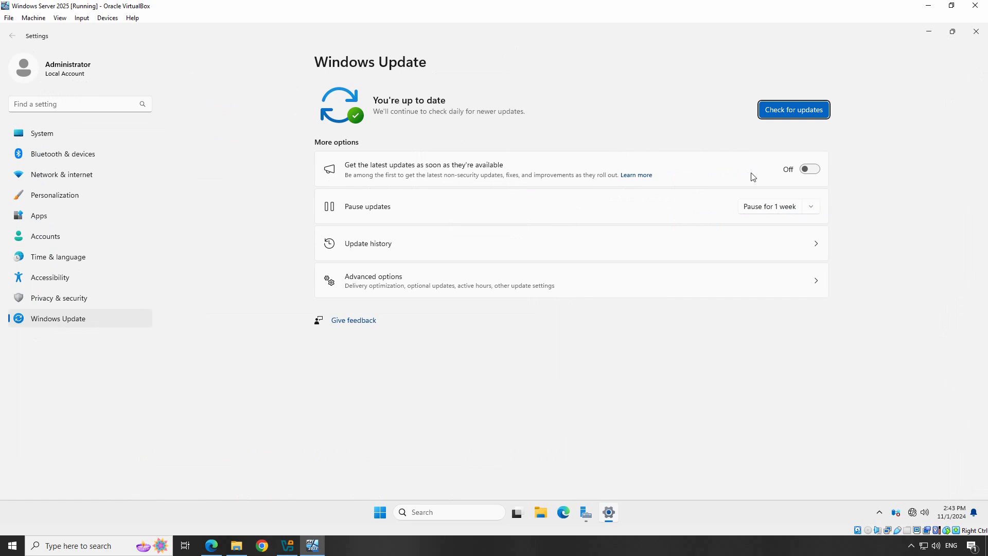
click(801, 109)
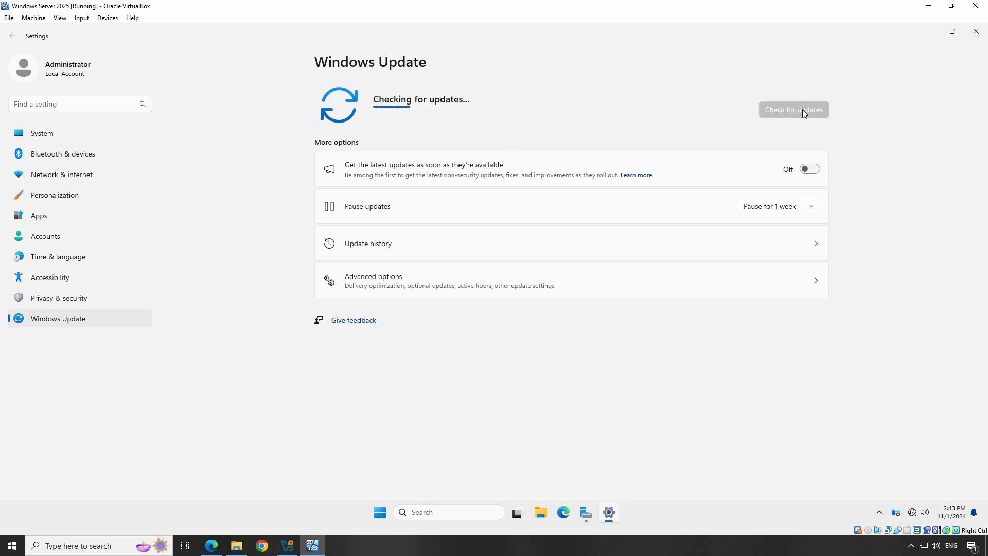
click(803, 110)
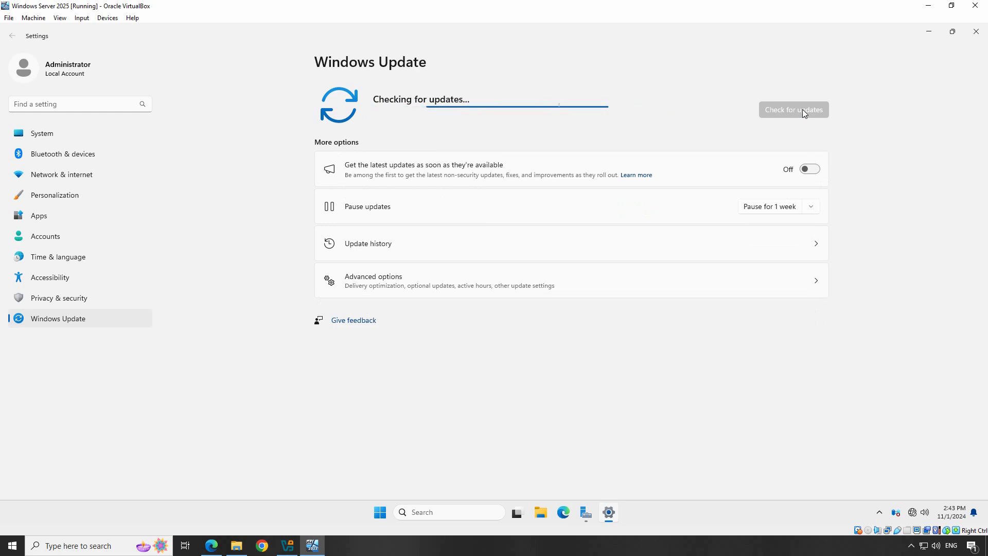
Step: Attach the virtual machine's network Adapter 1 to Bridged Adapter using the Realtek PCIe GbE Family Controller
click(107, 19)
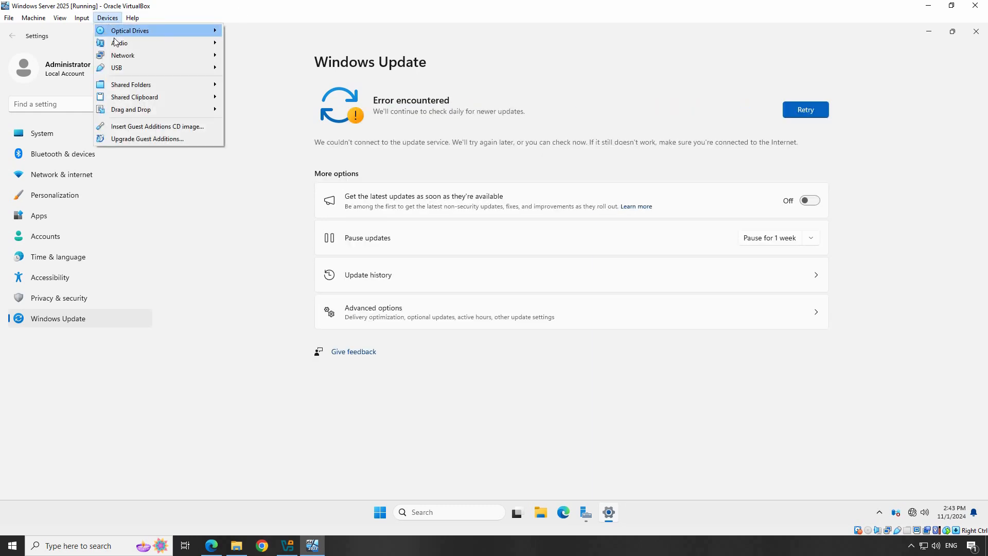
mouse_move(134, 55)
click(272, 57)
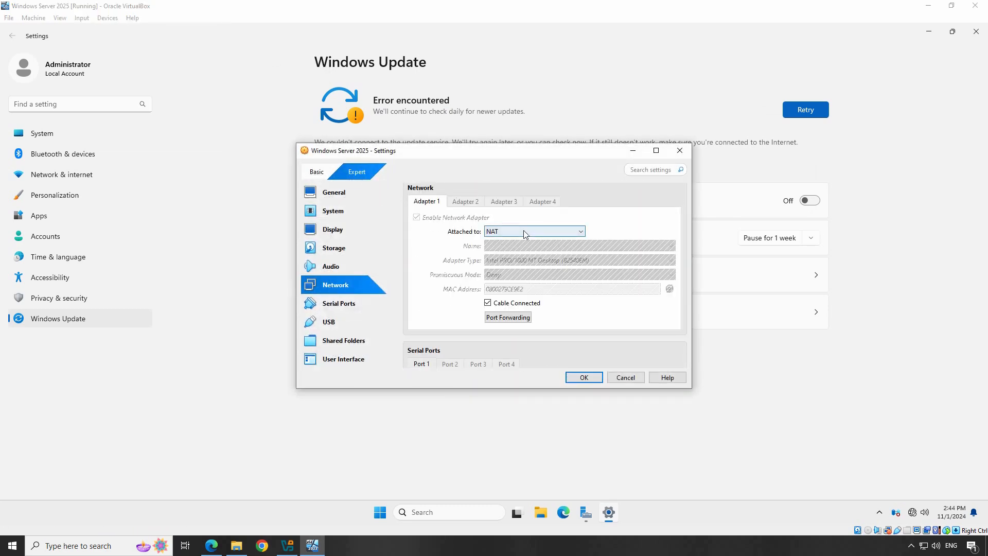
click(524, 234)
click(511, 250)
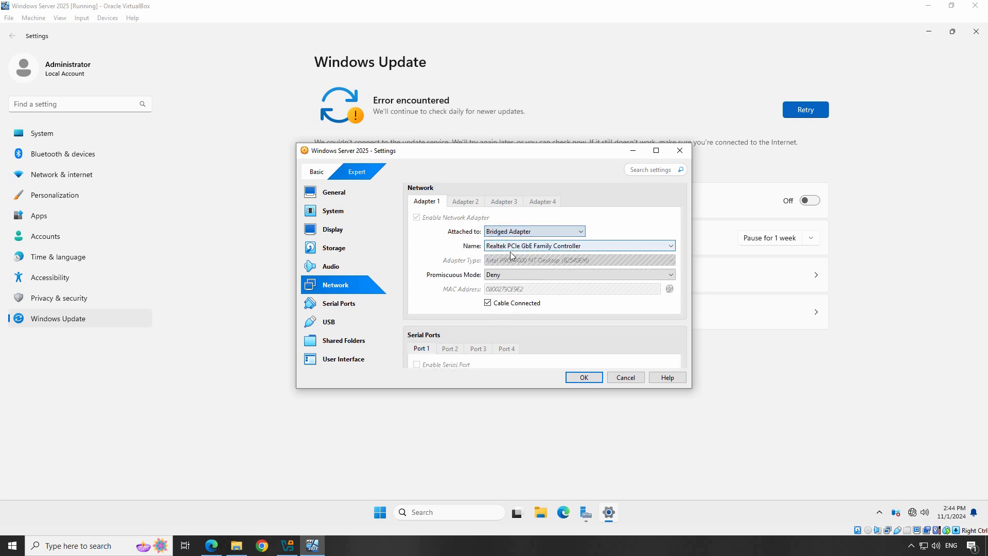
click(585, 378)
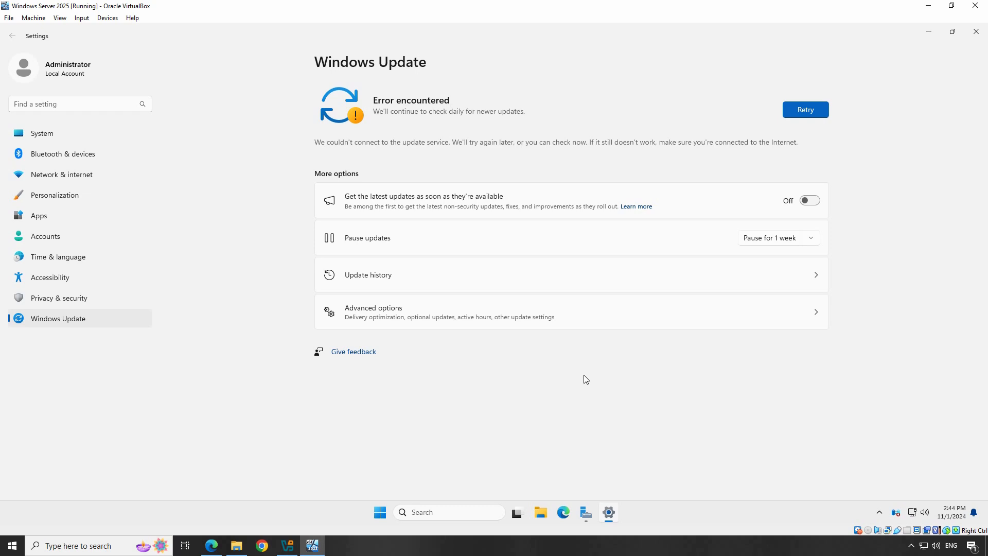
Step: Retry Windows Update to download and install the updates, and restart the server once they are pending restart
click(811, 111)
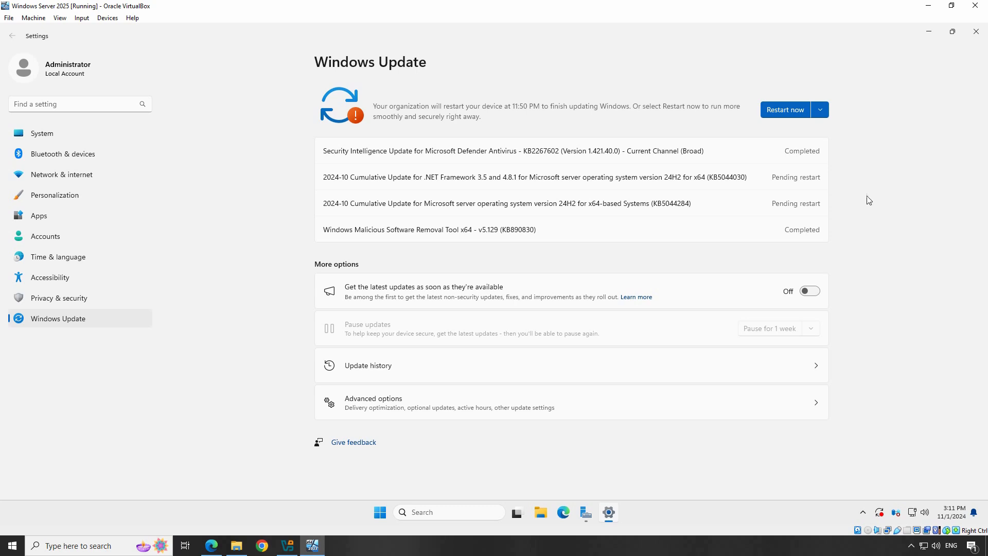
click(783, 111)
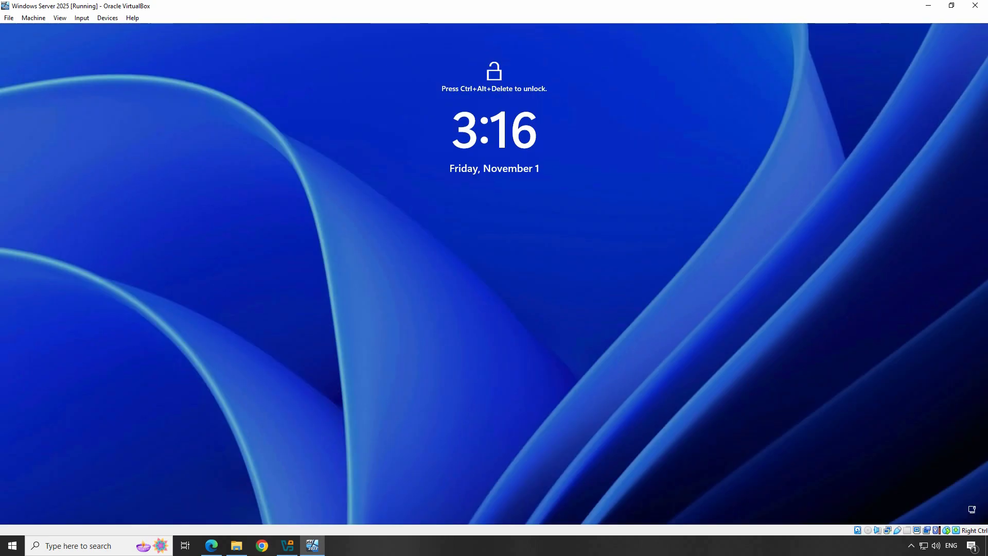
Step: Sign in as Administrator with the account password after the restart and dismiss the Windows Admin Center and Azure Arc message
key(ctrl+alt+Delete)
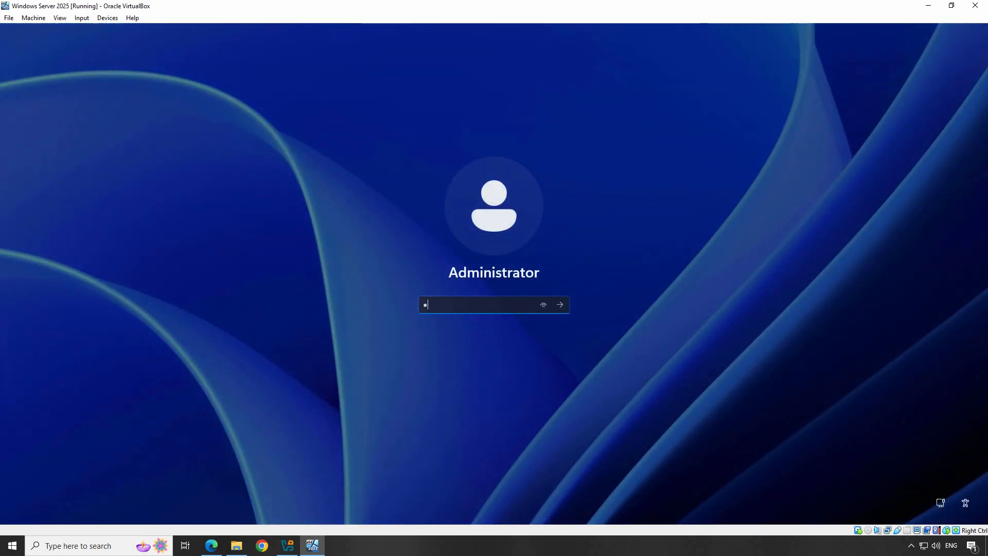
text(•••••••••)
key(Return)
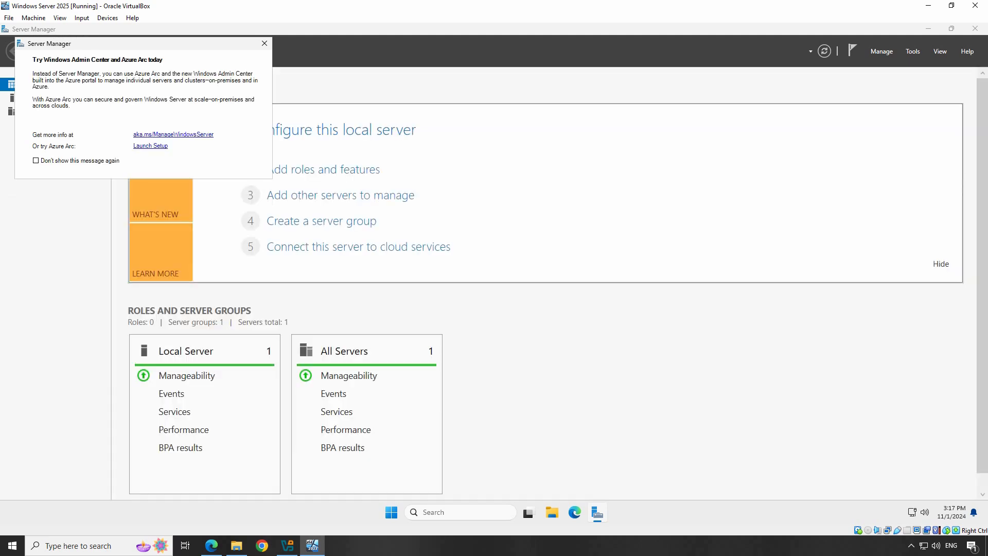
click(264, 43)
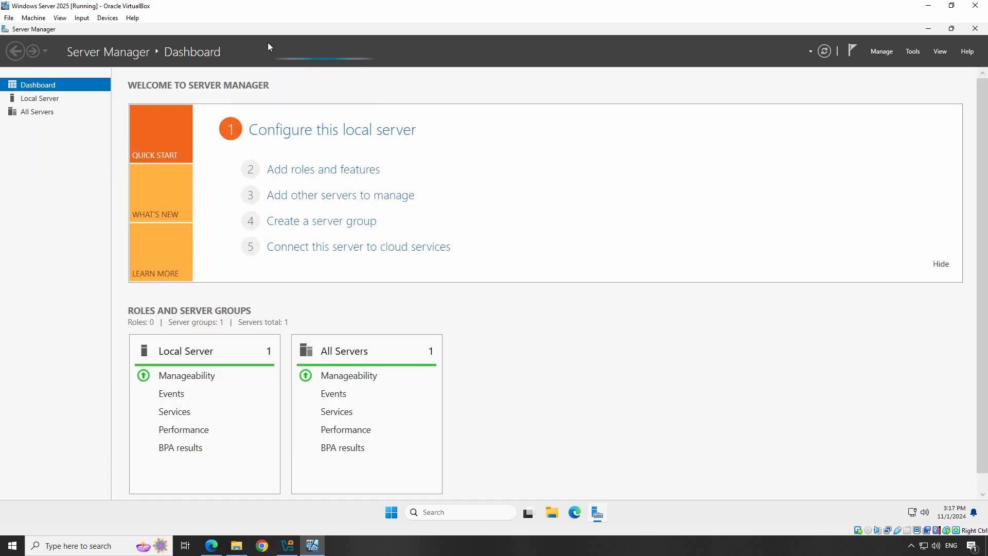
Step: Open Windows Update in the Settings app and retry all the failed updates
click(392, 513)
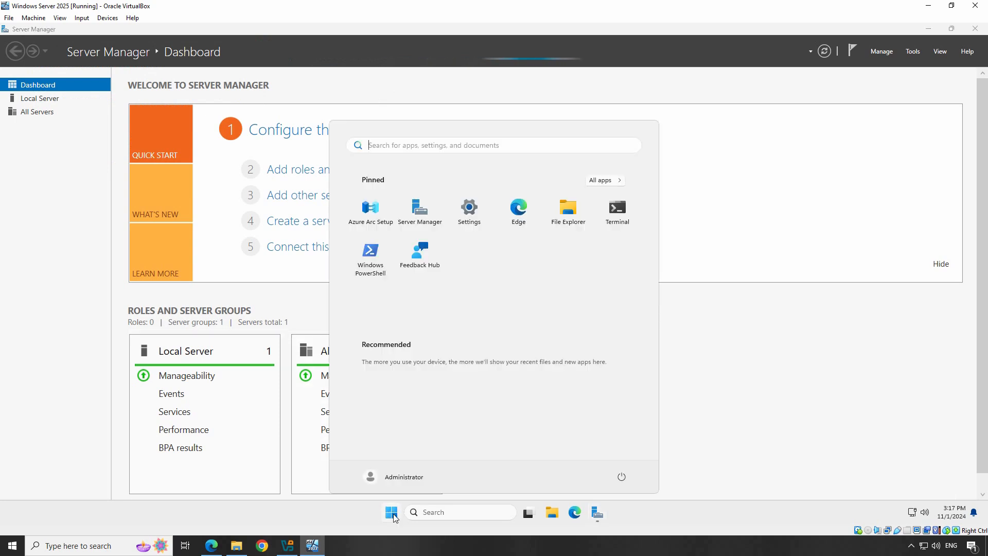
click(470, 212)
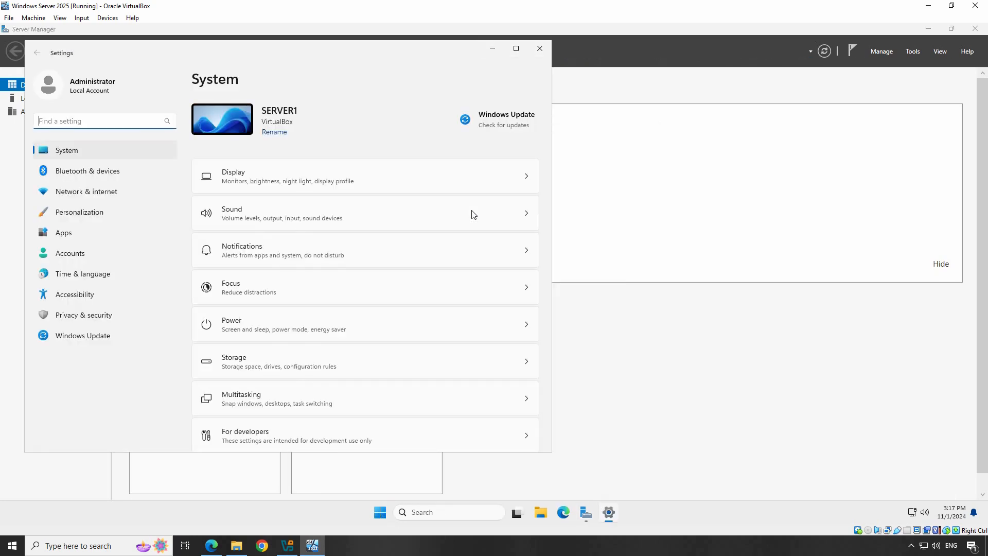
click(81, 337)
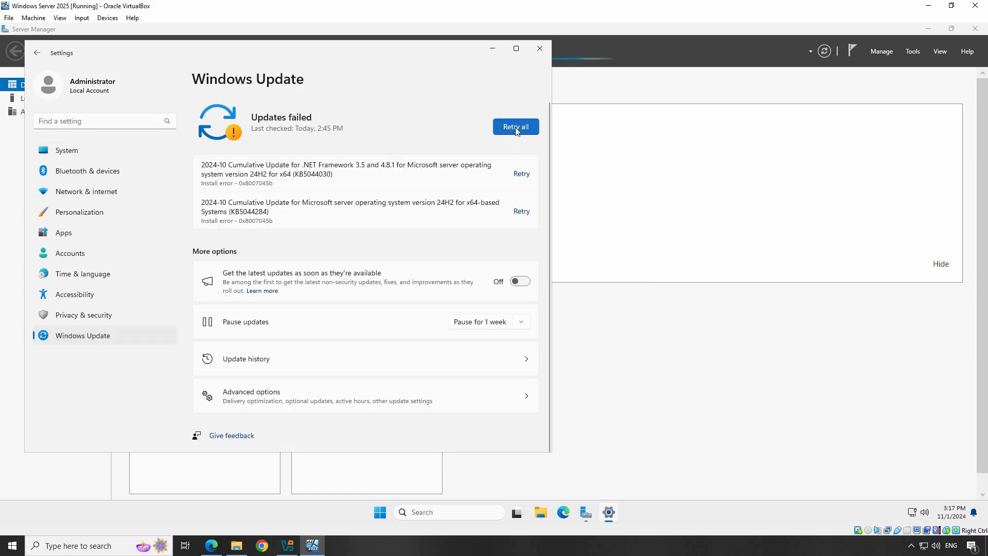
click(515, 128)
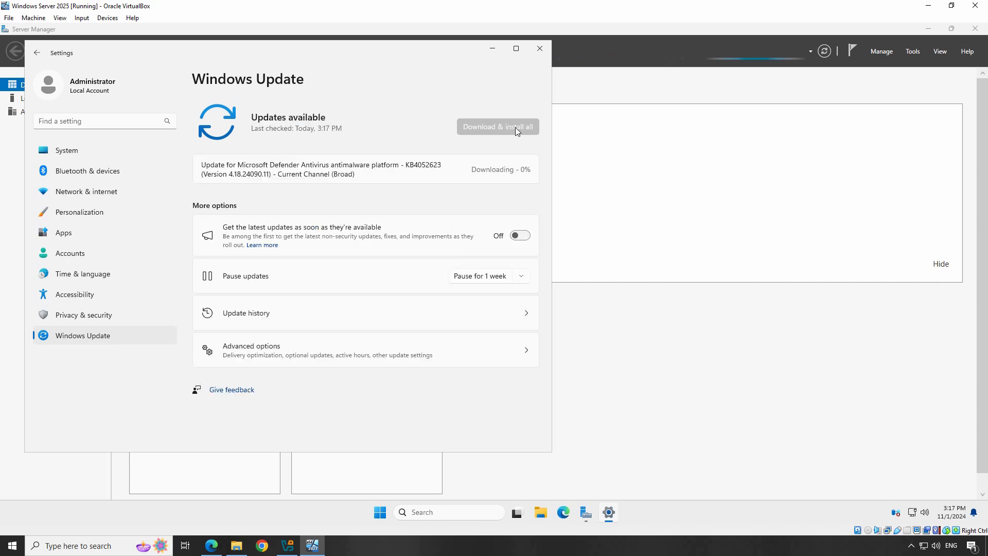